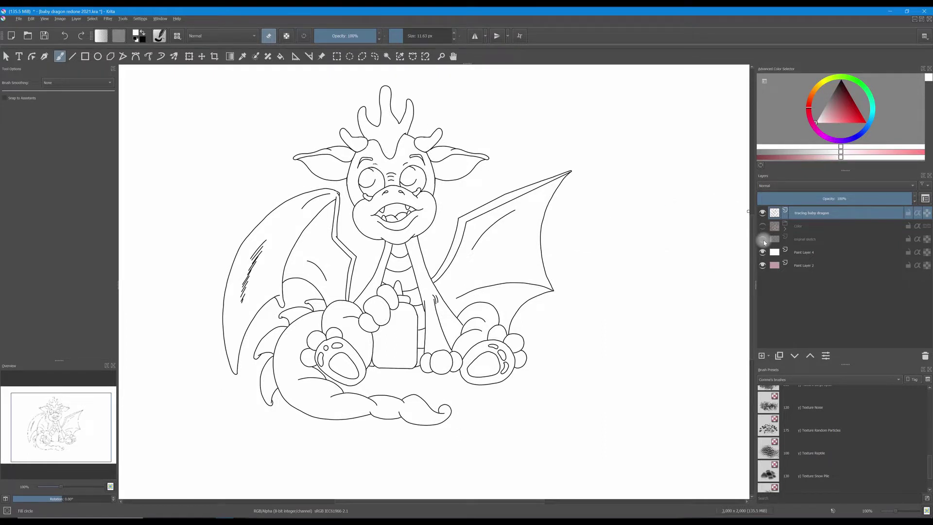
Show the Color layer and add a new paint layer named "light" directly above it.
left_click(763, 226)
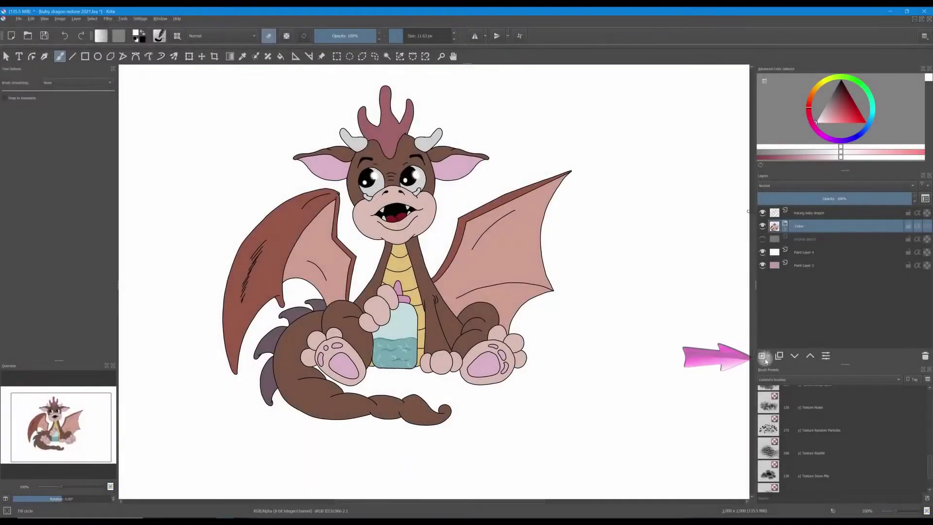
left_click(763, 356)
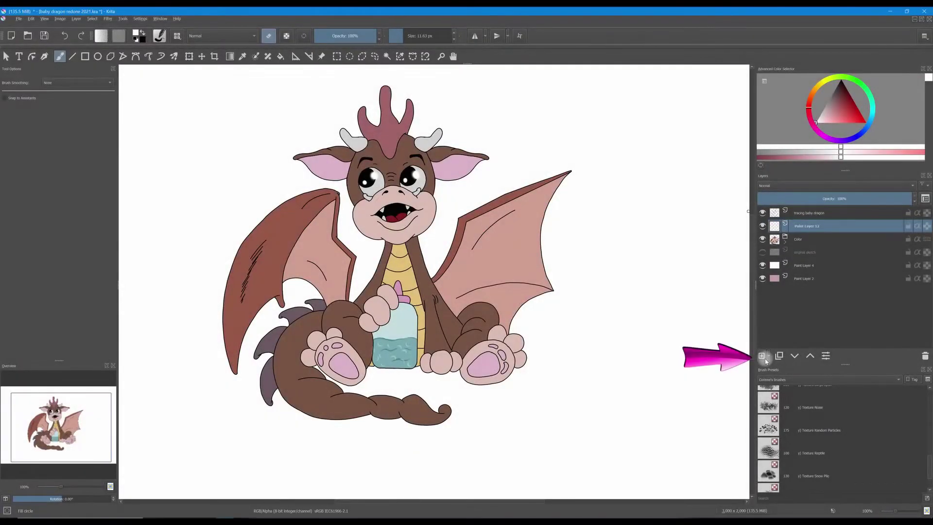
double_click(808, 226)
key("BackSpace")
type("light")
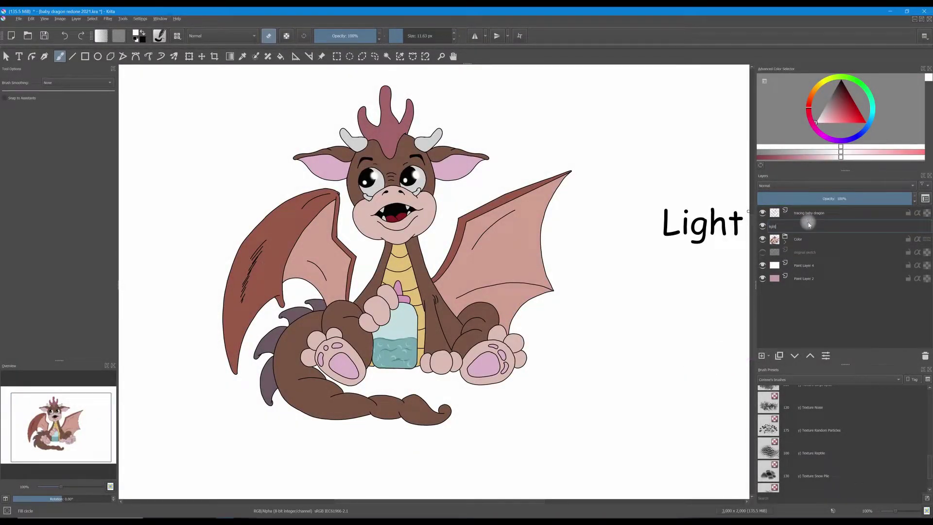
key("Return")
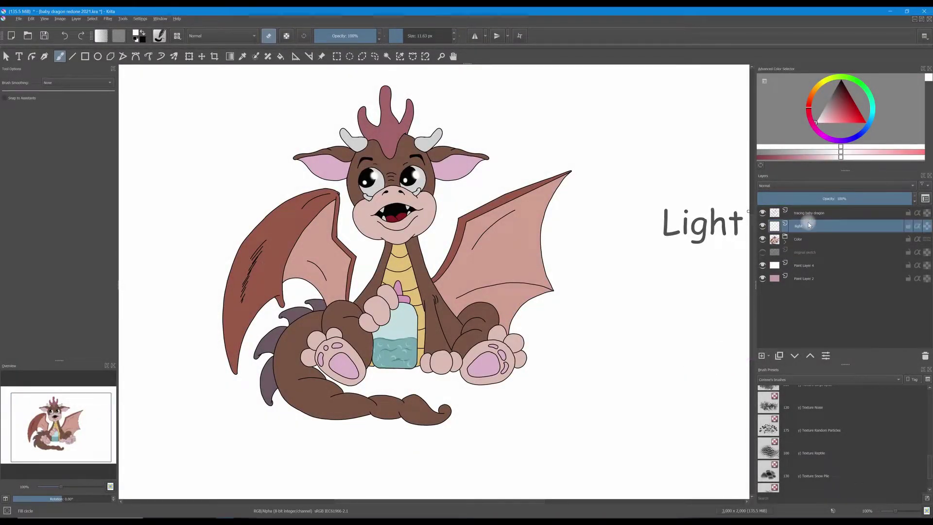
Set the light layer's blending mode to Overlay.
left_click(776, 189)
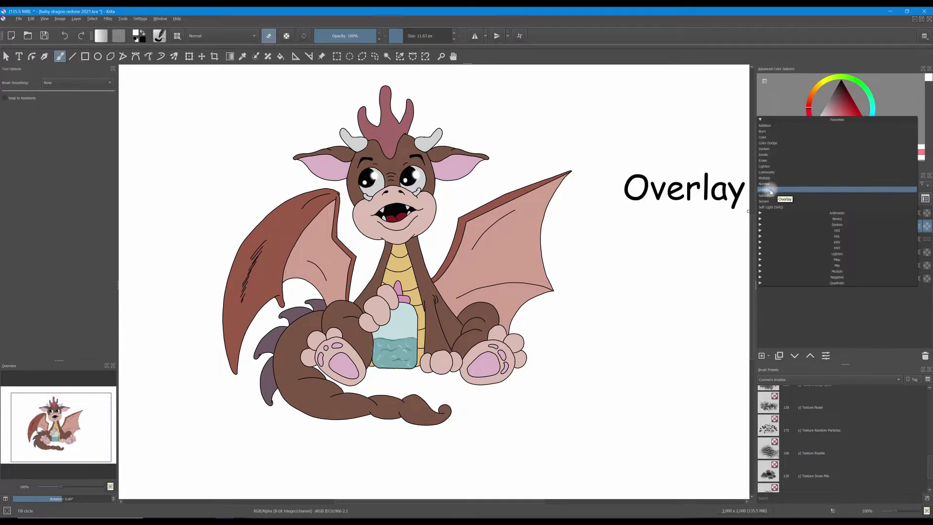
left_click(765, 190)
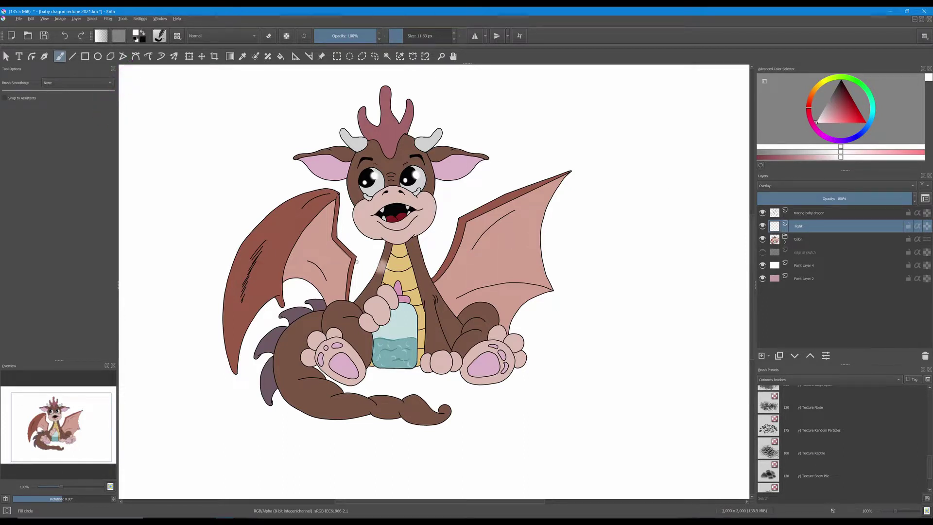
Select the background around the dragon with Contiguous Selection on the dragon tracing layer, and check the selection as a mask.
left_click(387, 57)
scroll(278, 188, "down", 1)
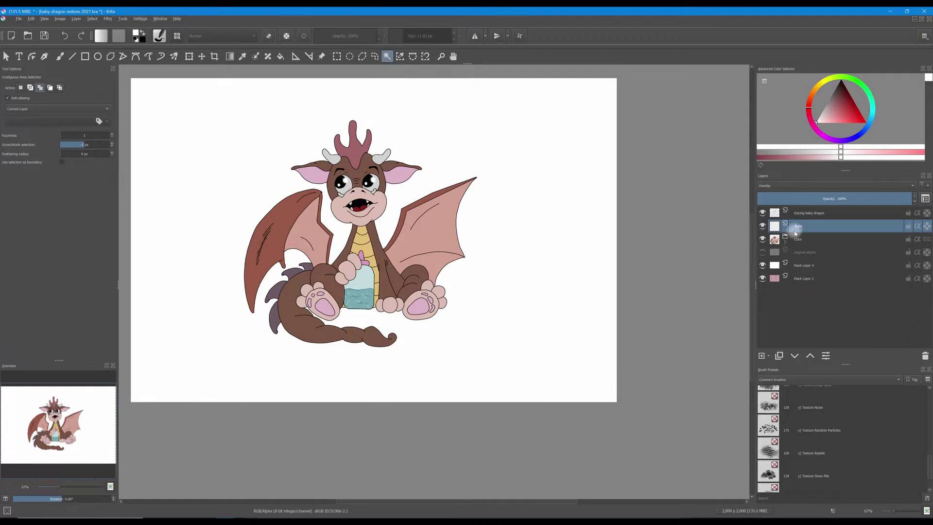
left_click(795, 213)
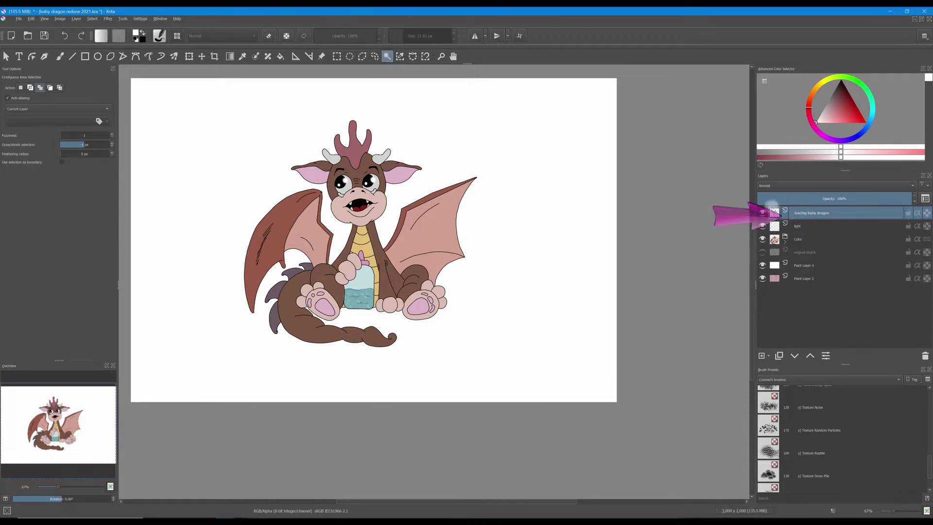
left_click(235, 136)
key("ctrl+shift+a")
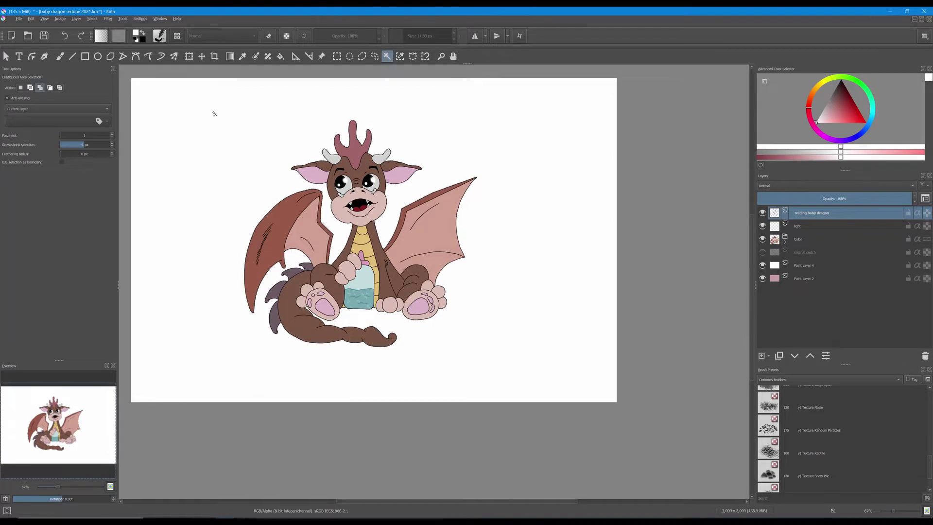
left_click(235, 136)
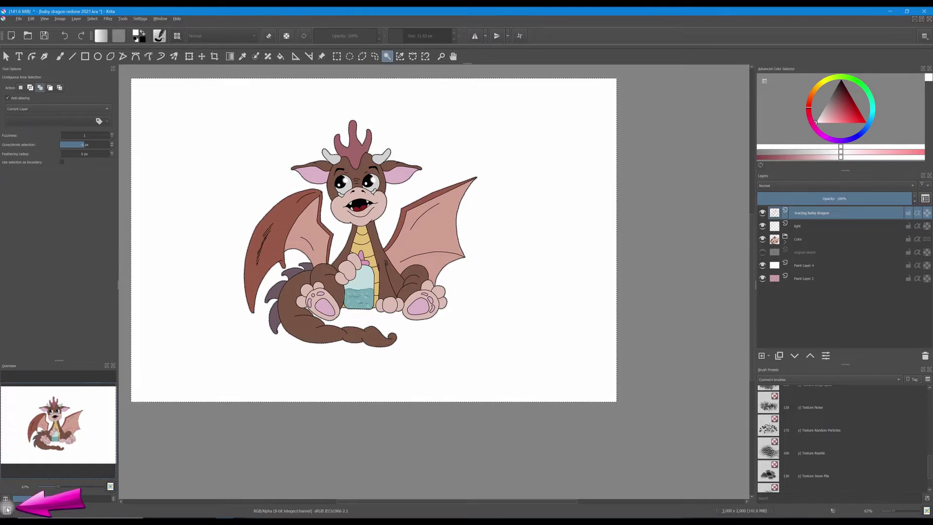
left_click(7, 510)
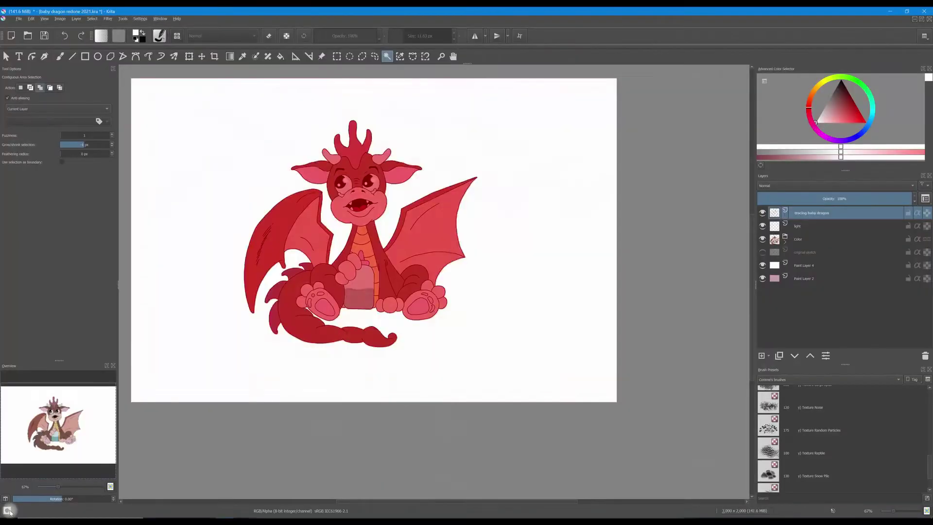
left_click(8, 511)
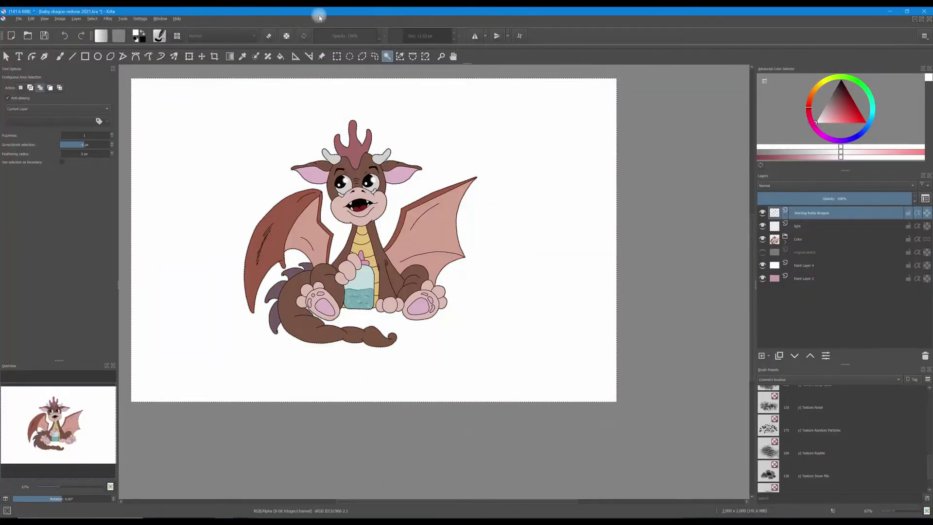
Invert the selection so it covers the dragon, and check it in the mask view.
left_click(92, 18)
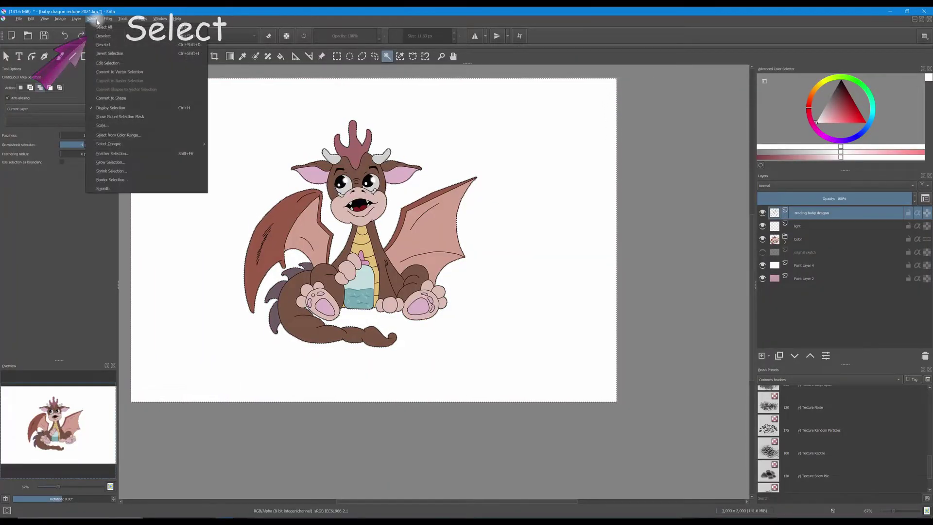
left_click(111, 55)
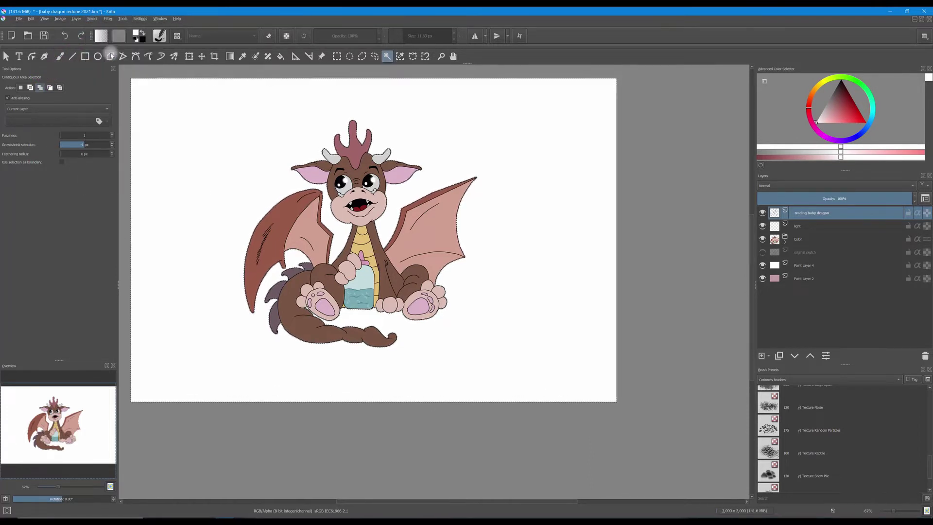
left_click(7, 510)
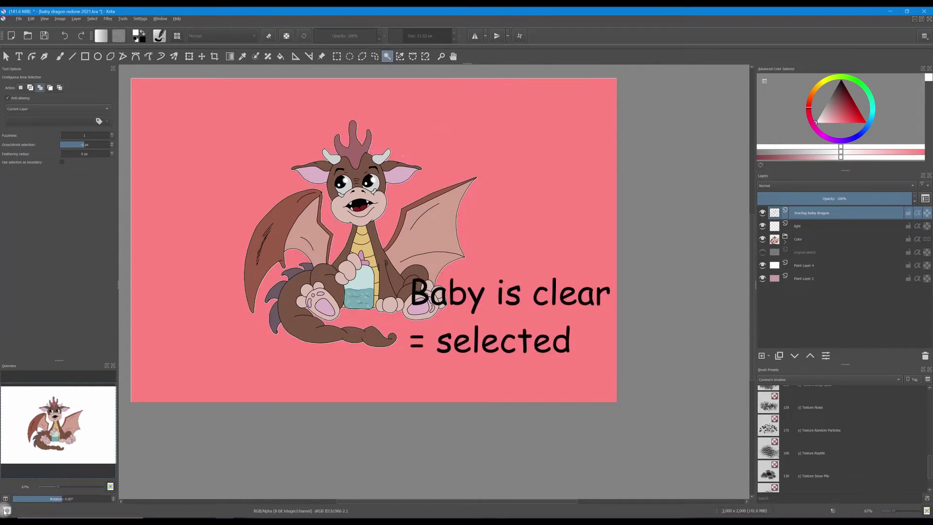
left_click(7, 510)
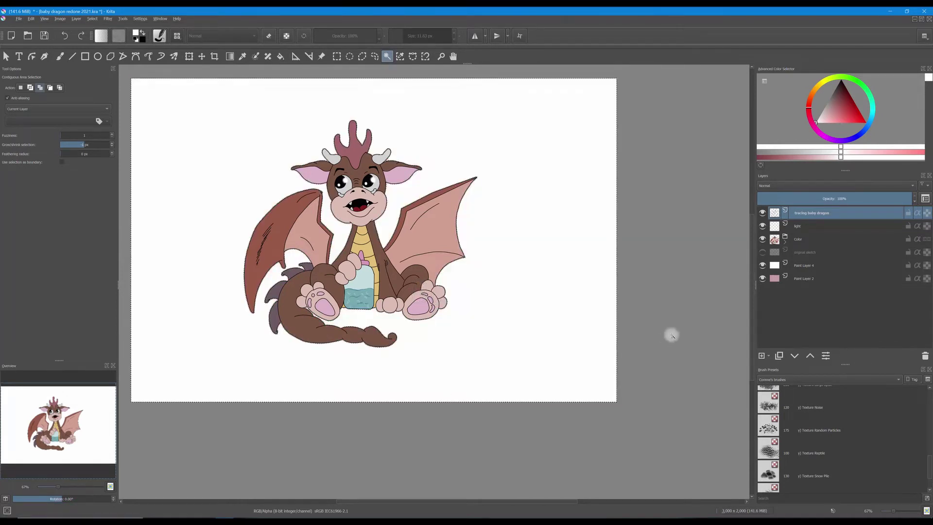
On the light layer, paint white highlights on the left side of the crest, horns and face with a 28.29 px brush.
left_click(800, 227)
scroll(386, 220, "up", 3)
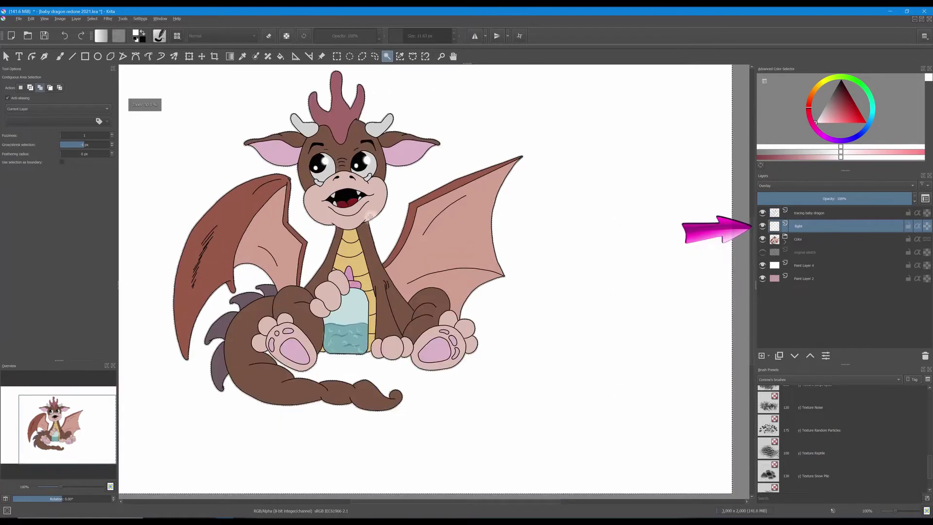
left_click_drag(326, 211, 407, 332)
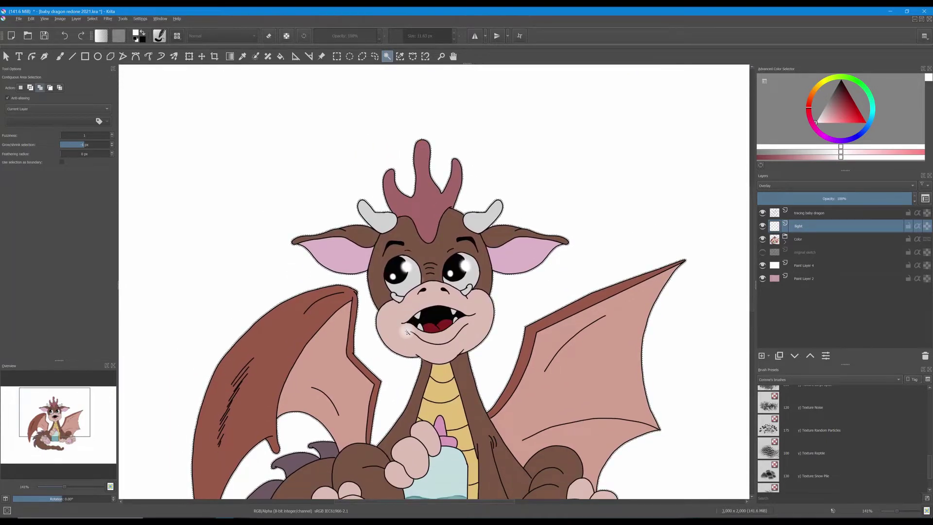
left_click(60, 57)
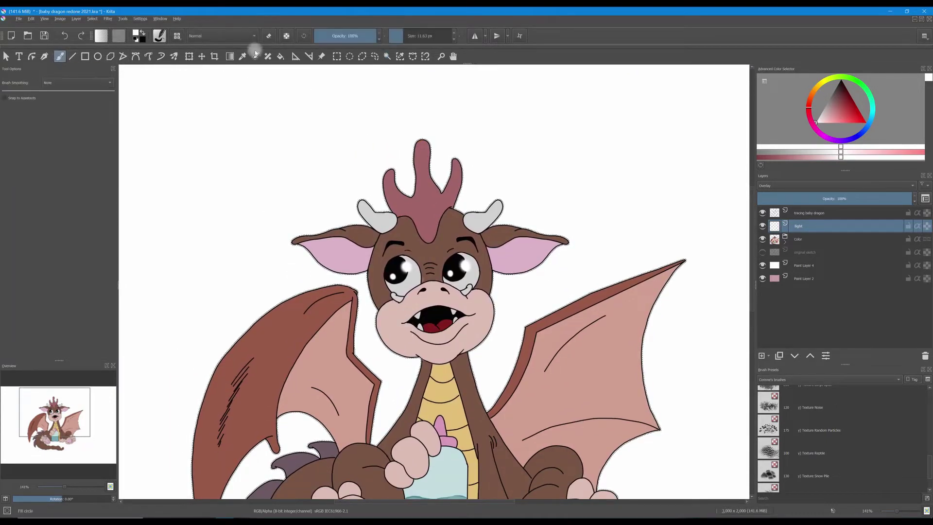
left_click(393, 180)
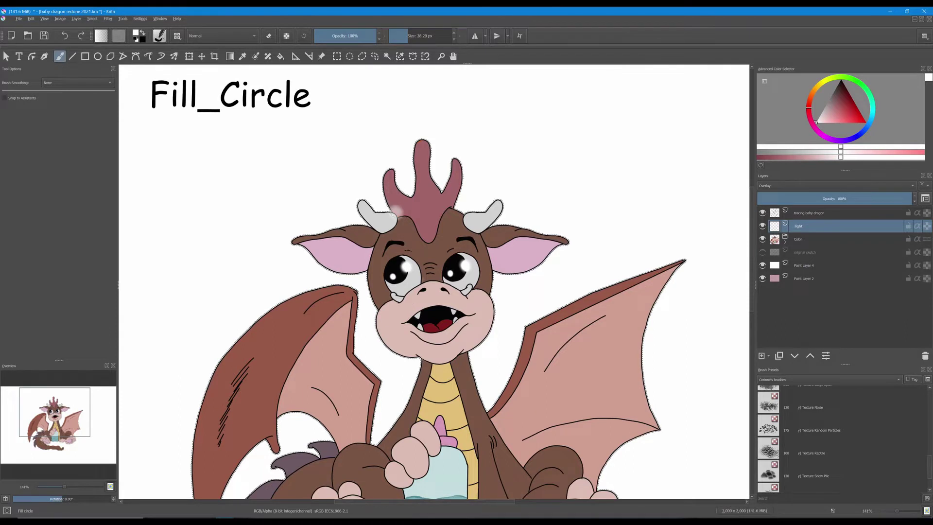
left_click_drag(399, 213, 390, 174)
mouse_move(415, 195)
left_mouse_down()
mouse_move(418, 168)
mouse_move(450, 193)
left_mouse_up()
key("ctrl+z")
mouse_move(361, 203)
left_mouse_down()
mouse_move(385, 230)
mouse_move(386, 311)
mouse_move(414, 351)
mouse_move(418, 309)
mouse_move(396, 222)
mouse_move(389, 287)
mouse_move(390, 264)
mouse_move(417, 348)
left_mouse_up()
key("ctrl+z")
mouse_move(403, 218)
left_mouse_down()
mouse_move(422, 250)
mouse_move(423, 238)
left_mouse_up()
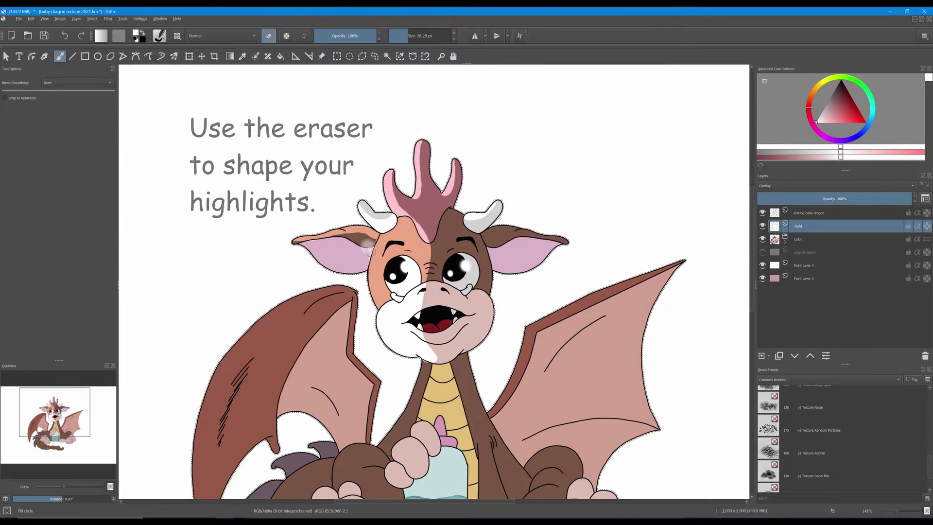
Shape the highlight on the dragon's left-side ear with the eraser and add a small highlight on the tongue.
mouse_move(336, 240)
left_mouse_down()
mouse_move(379, 245)
mouse_move(365, 224)
left_mouse_up()
key("e")
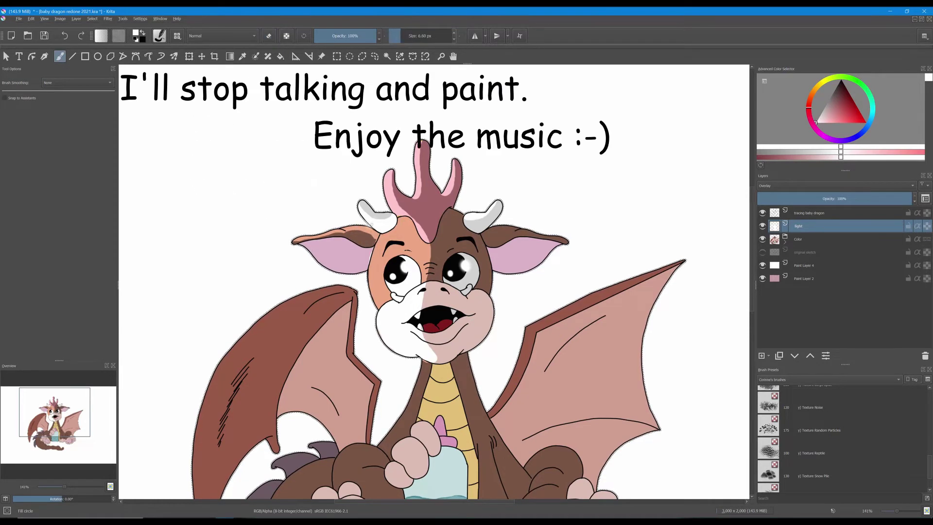
key("e")
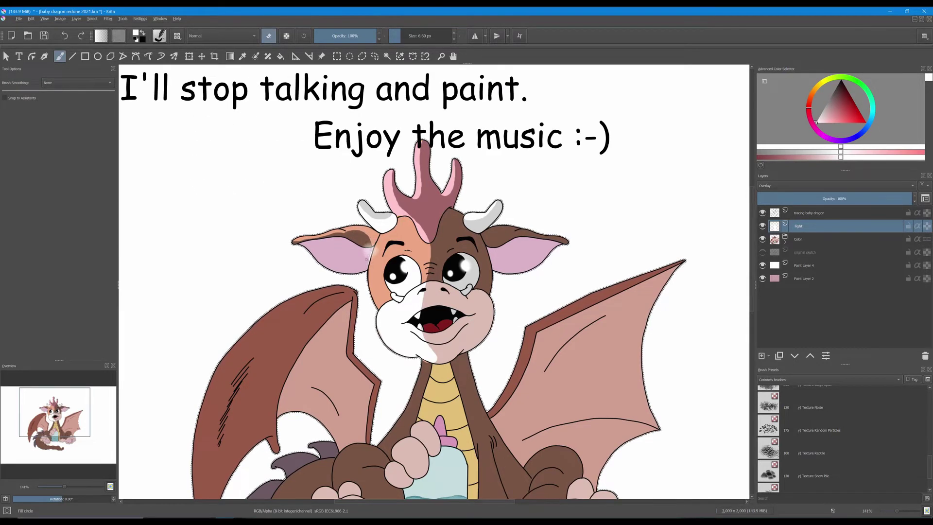
left_click_drag(430, 328, 426, 326)
key("e")
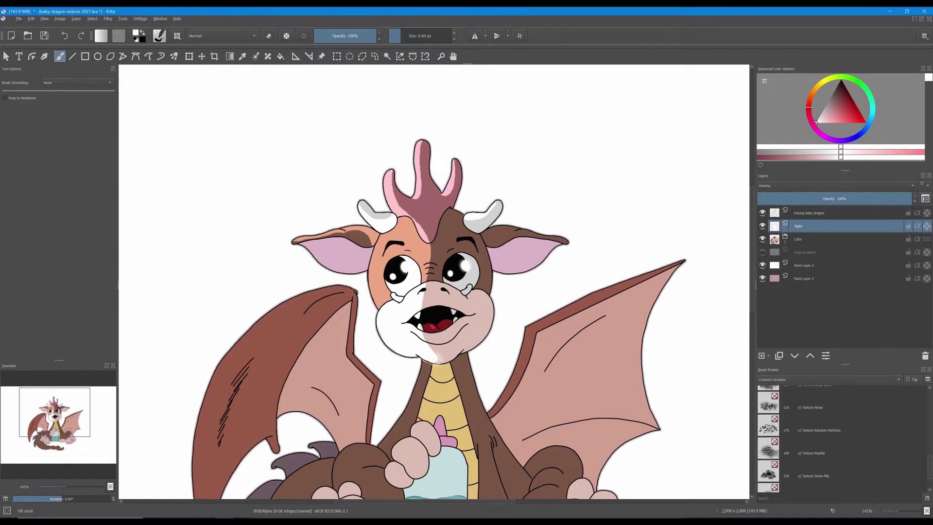
Paint small highlights on the right-side eye and around the nostrils with a finer brush.
scroll(434, 360, "down", 5)
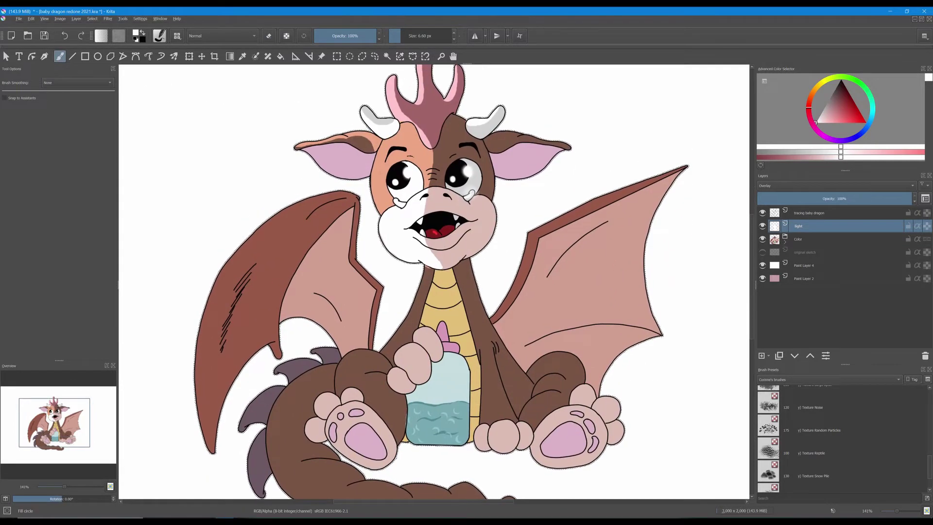
key("ctrl+z")
left_click_drag(451, 160, 456, 159)
mouse_move(449, 186)
left_mouse_down()
mouse_move(459, 182)
mouse_move(445, 194)
left_mouse_up()
key("ctrl+z")
left_click(394, 36)
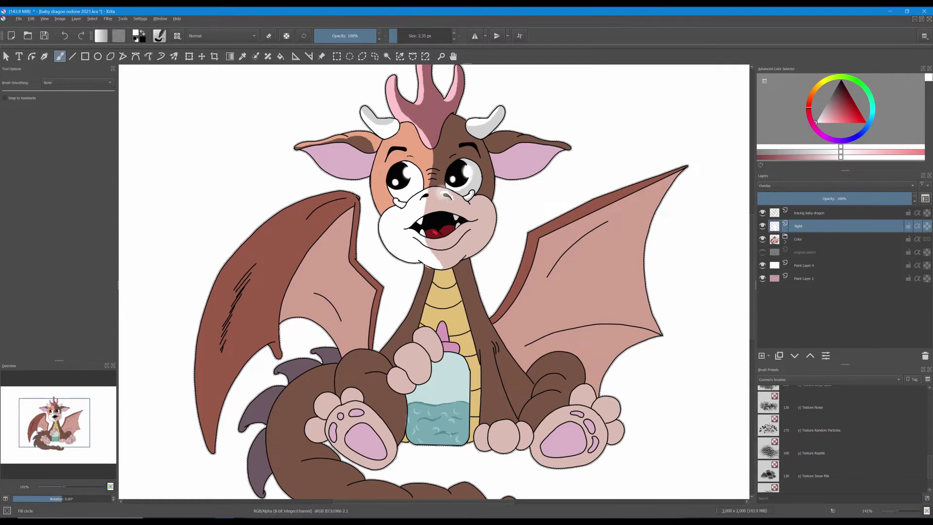
scroll(472, 222, "up", 2)
left_click(400, 36)
left_click_drag(410, 166, 427, 176)
Trim the edge of the face highlight along the forehead and muzzle with the eraser.
left_click(269, 36)
key("e")
key("e")
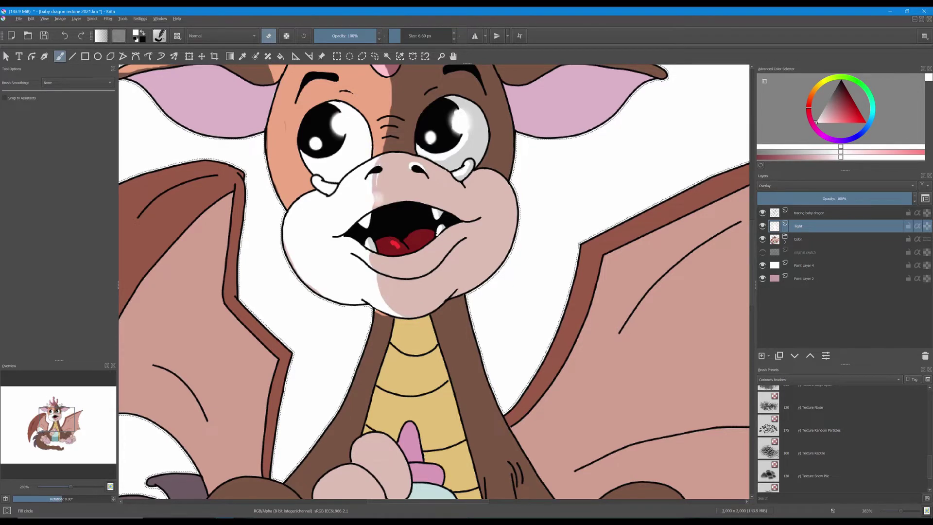
left_click_drag(398, 102, 377, 149)
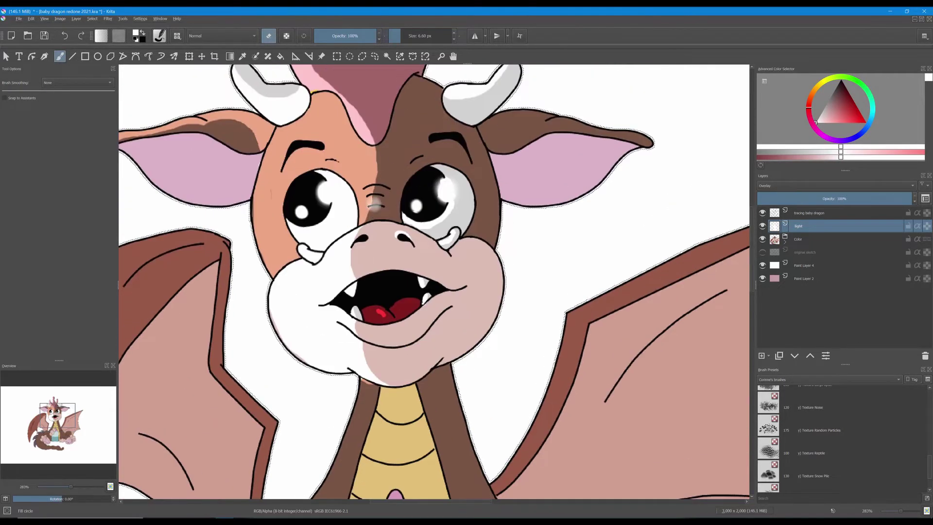
left_click_drag(373, 117, 354, 215)
left_click_drag(403, 252, 400, 324)
Clean up the highlight edges between the crest's prongs with the eraser at 8.39 px.
left_click(404, 38)
left_click(402, 37)
left_click(375, 217)
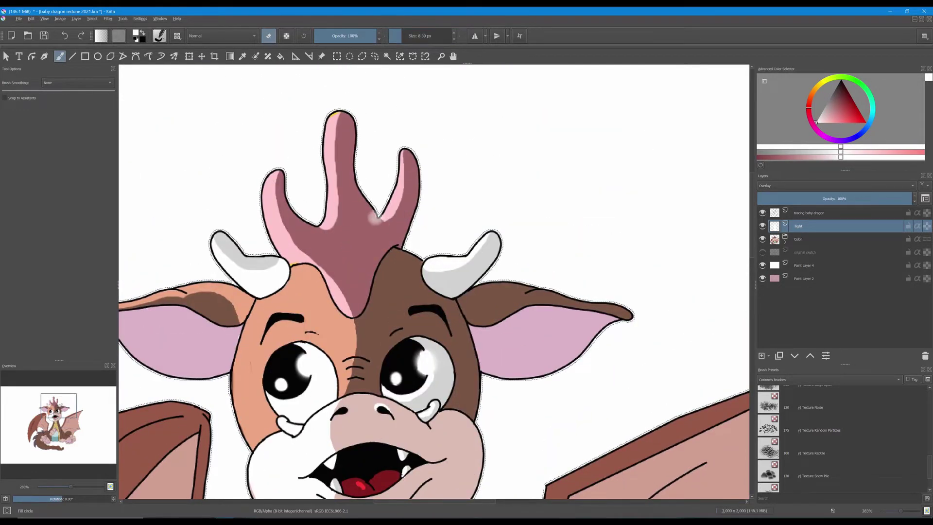
left_click_drag(334, 222, 335, 139)
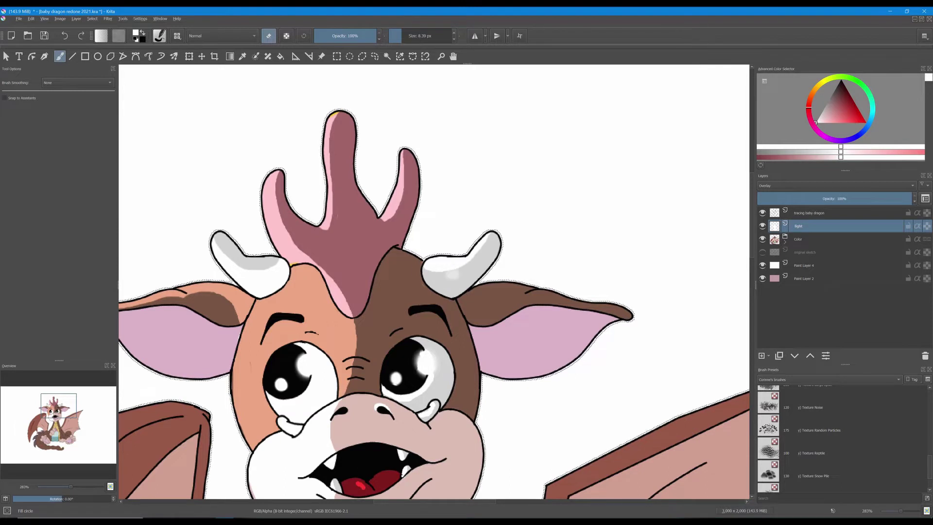
Paint a highlight on the upper outer part of the right-side ear and correct its edge.
key("e")
left_click(412, 38)
left_click_drag(496, 289, 566, 292)
key("e")
mouse_move(474, 308)
left_mouse_down()
mouse_move(547, 318)
mouse_move(512, 323)
mouse_move(492, 305)
left_mouse_up()
key("e")
key("ctrl+z")
key("e")
Refine the inner and outer highlights of the right-side ear with a fine eraser, varying its size.
key("bracketleft")
key("bracketleft")
key("bracketleft")
key("bracketleft")
key("bracketleft")
key("bracketleft")
key("bracketleft")
left_click_drag(497, 327, 507, 340)
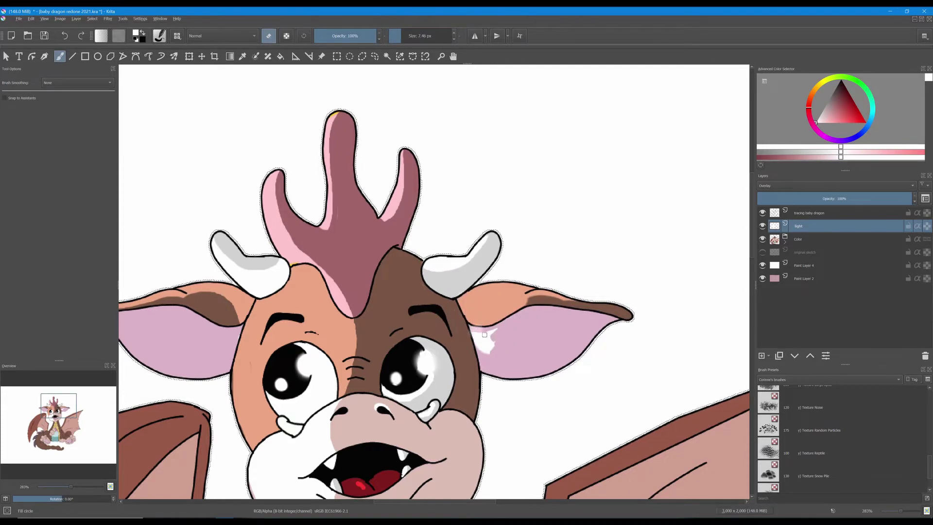
key("bracketright")
key("bracketright")
key("bracketright")
key("bracketright")
mouse_move(501, 283)
left_mouse_down()
mouse_move(475, 288)
mouse_move(545, 300)
mouse_move(495, 316)
mouse_move(530, 302)
left_mouse_up()
Paint highlights on the lower lip, the left side of the neck and the yellow chest.
key("e")
left_click_drag(447, 443, 496, 184)
mouse_move(465, 227)
left_mouse_down()
mouse_move(448, 249)
mouse_move(465, 227)
mouse_move(454, 246)
left_mouse_up()
key("e")
left_click_drag(449, 389, 479, 250)
key("e")
left_click_drag(422, 166, 430, 268)
Highlight the top finger and the bottle's pink teat, and widen and trim the chest highlight.
left_click_drag(410, 313, 426, 285)
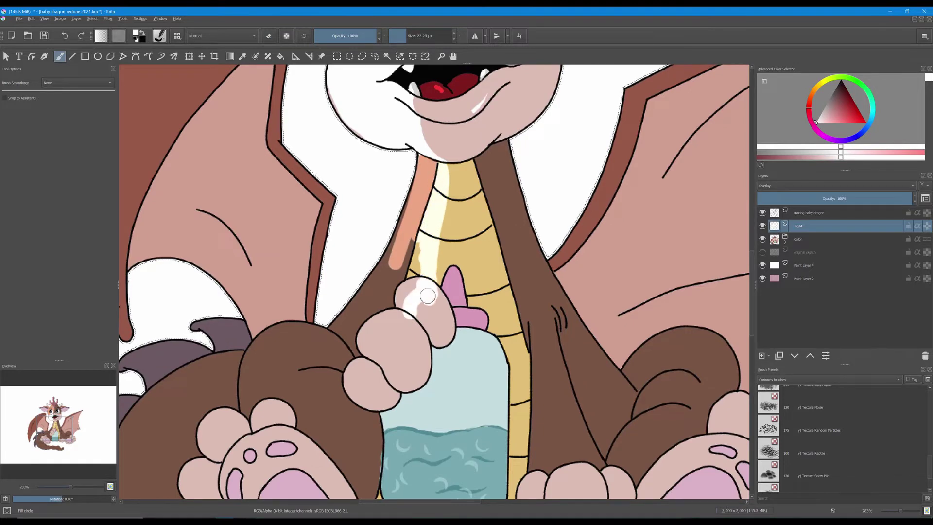
mouse_move(451, 318)
left_mouse_down()
mouse_move(446, 287)
mouse_move(457, 321)
left_mouse_up()
mouse_move(449, 174)
left_mouse_down()
mouse_move(450, 294)
mouse_move(457, 291)
left_mouse_up()
key("e")
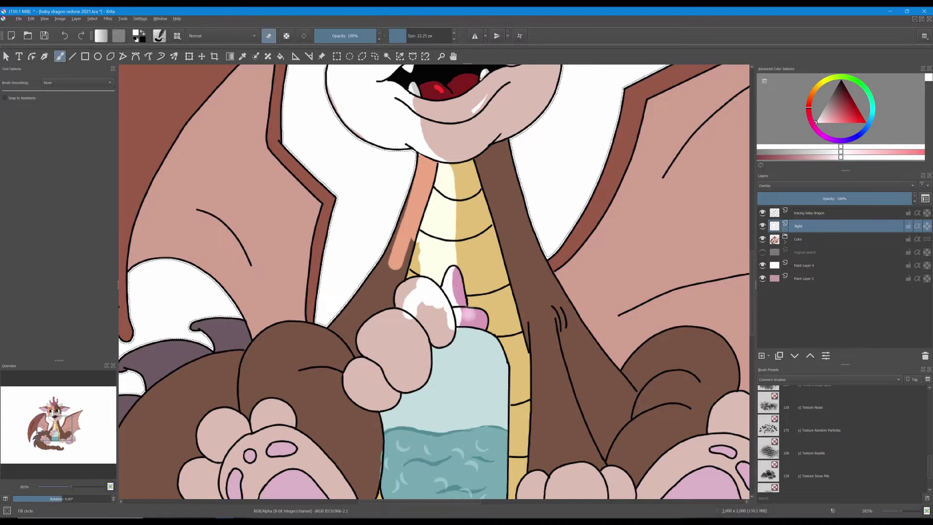
left_click_drag(458, 166, 464, 269)
left_click_drag(437, 307, 424, 309)
Paint and shape highlights on the left halves of the fingers holding the bottle.
key("e")
mouse_move(421, 311)
left_mouse_down()
mouse_move(432, 299)
mouse_move(444, 337)
left_mouse_up()
key("e")
mouse_move(409, 322)
left_mouse_down()
mouse_move(362, 390)
mouse_move(400, 296)
mouse_move(329, 343)
left_mouse_up()
left_click_drag(350, 346, 389, 305)
Mark the highlight boundary with strokes across the left-side leg, foot and tail.
left_click_drag(303, 420, 375, 228)
mouse_move(432, 213)
left_mouse_down()
mouse_move(334, 345)
mouse_move(297, 378)
mouse_move(272, 443)
left_mouse_up()
key("ctrl+z")
mouse_move(335, 361)
left_mouse_down()
mouse_move(270, 413)
mouse_move(267, 446)
left_mouse_up()
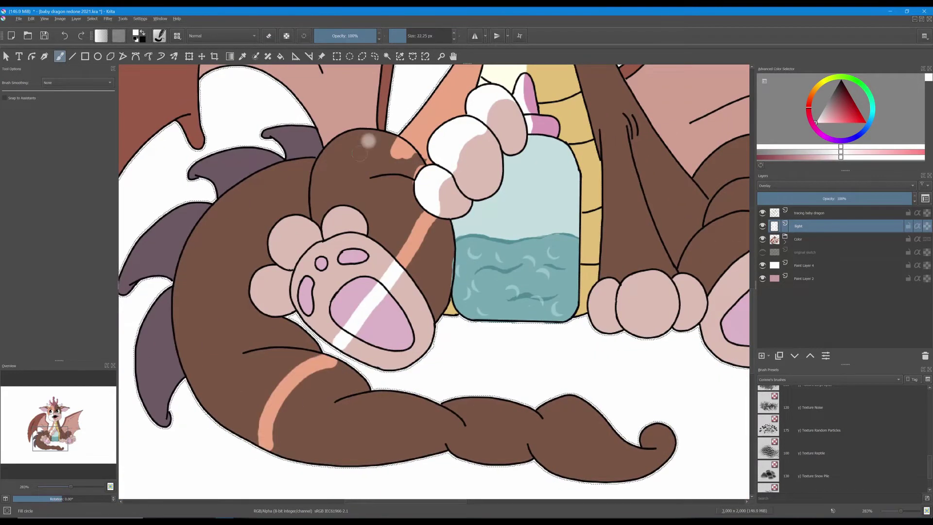
Fill in the highlight on the left-side leg, foot, tail base and back spikes with a 41 px brush.
mouse_move(395, 144)
left_mouse_down()
mouse_move(312, 181)
mouse_move(361, 151)
mouse_move(195, 173)
left_mouse_up()
scroll(316, 169, "down", 1)
key("bracketright")
key("bracketright")
key("bracketright")
key("bracketright")
key("bracketright")
key("bracketright")
key("bracketright")
key("bracketright")
left_click_drag(373, 152, 275, 244)
left_click_drag(341, 171, 225, 269)
mouse_move(307, 176)
left_mouse_down()
mouse_move(250, 186)
mouse_move(209, 330)
mouse_move(260, 334)
mouse_move(306, 297)
left_mouse_up()
left_click_drag(381, 197, 318, 284)
left_click_drag(358, 243, 328, 289)
left_click_drag(389, 187, 364, 253)
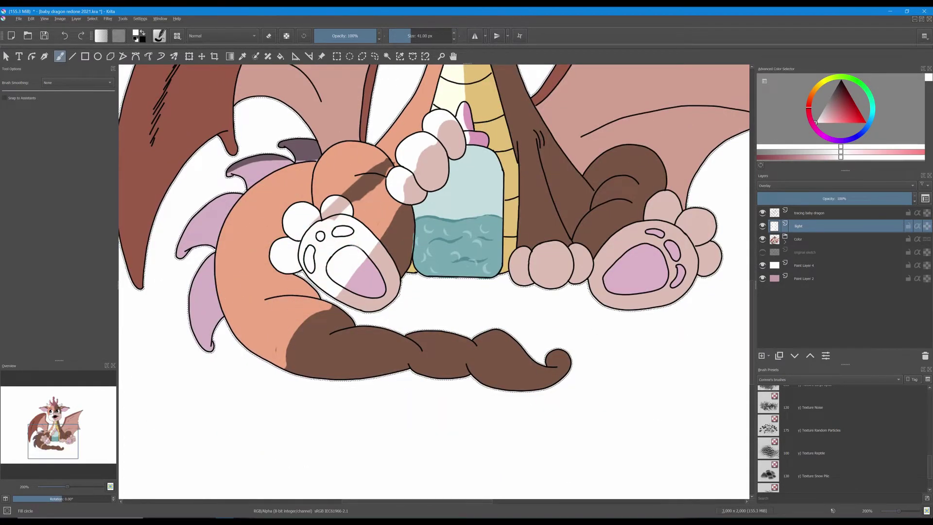
Trim the highlight edges on the left-side foot and the fingers holding the bottle with the eraser.
key("e")
mouse_move(308, 349)
left_mouse_down()
mouse_move(358, 275)
mouse_move(350, 289)
mouse_move(390, 256)
left_mouse_up()
left_click_drag(413, 183, 410, 193)
mouse_move(430, 157)
left_mouse_down()
mouse_move(423, 168)
mouse_move(429, 157)
left_mouse_up()
Paint rough highlights on the resting hand's fingers and on the right-side knee, foot and toes.
key("e")
left_click_drag(533, 246, 534, 285)
left_click_drag(566, 241, 566, 284)
left_click_drag(628, 145, 613, 298)
mouse_move(667, 201)
left_mouse_down()
mouse_move(656, 216)
mouse_move(682, 226)
left_mouse_up()
left_click_drag(697, 256, 523, 349)
key("ctrl+z")
Trim the highlights on the right-side knee and toes with an eraser of about 14 px.
key("e")
left_click(404, 35)
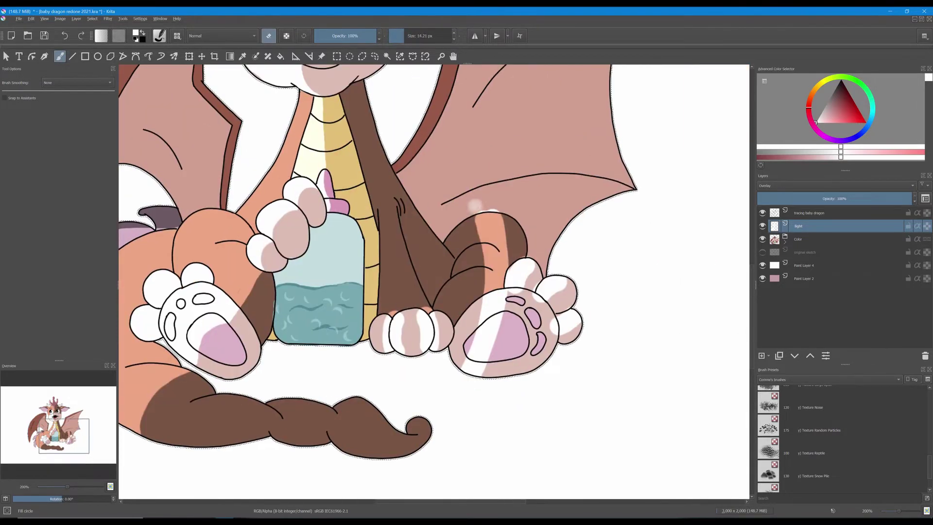
key("e")
key("e")
mouse_move(488, 210)
left_mouse_down()
mouse_move(496, 232)
mouse_move(485, 206)
mouse_move(508, 230)
mouse_move(511, 259)
left_mouse_up()
left_click_drag(548, 299, 564, 335)
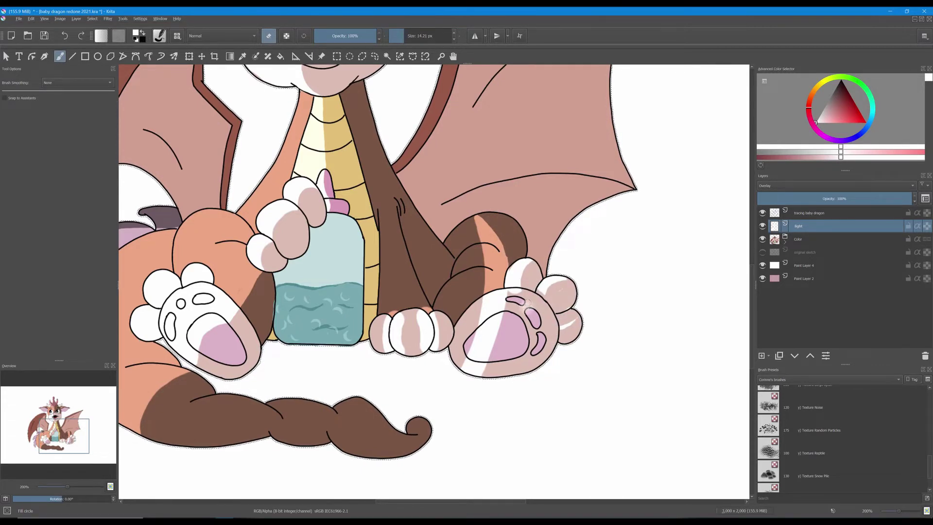
Rework the highlights on the right-side foot, its upper toe pad and the toes with alternating paint and erase strokes.
key("e")
mouse_move(547, 298)
left_mouse_down()
mouse_move(554, 280)
mouse_move(555, 292)
left_mouse_up()
key("e")
left_click_drag(521, 292, 511, 293)
mouse_move(483, 221)
left_mouse_down()
mouse_move(511, 258)
mouse_move(512, 336)
mouse_move(507, 327)
left_mouse_up()
key("e")
left_click_drag(519, 268, 485, 222)
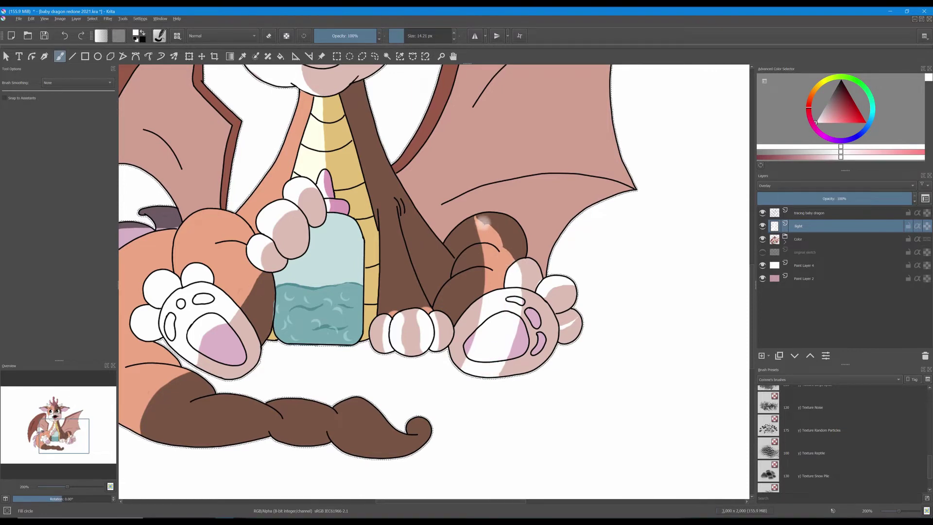
Widen the highlight on the right-side knee and foot sole with a larger brush, and adjust the outer toes.
key("e")
left_click(415, 36)
left_click_drag(454, 246, 467, 263)
left_click_drag(469, 312, 459, 361)
left_click_drag(549, 302, 571, 324)
Narrow the right-side foot's highlight to a thin diagonal streak with an eraser of about 41 px.
left_click(410, 36)
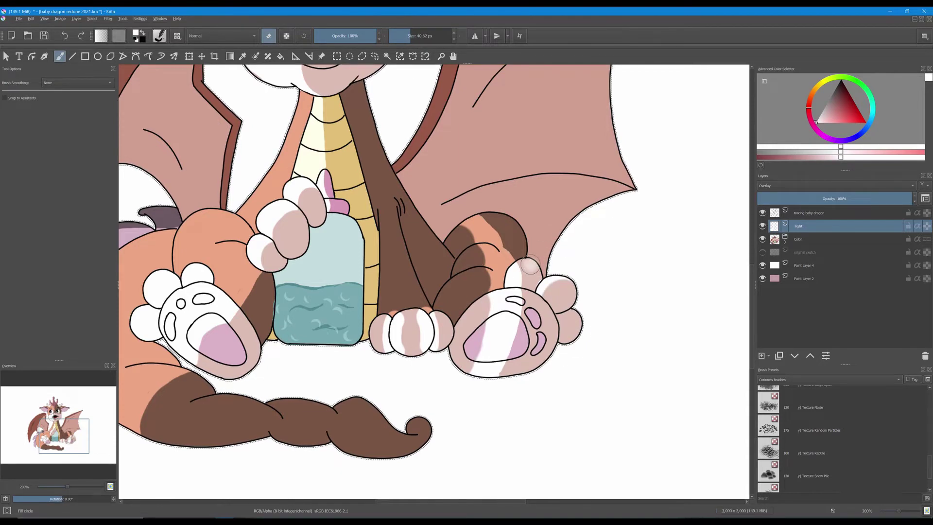
mouse_move(482, 309)
left_mouse_down()
mouse_move(495, 300)
mouse_move(495, 325)
left_mouse_up()
mouse_move(529, 289)
left_mouse_down()
mouse_move(528, 326)
mouse_move(479, 371)
left_mouse_up()
Add a small highlight to the lowest toe of the right-side foot with a brush of about 12 px.
key("e")
key("bracketleft")
key("bracketleft")
key("bracketleft")
key("bracketleft")
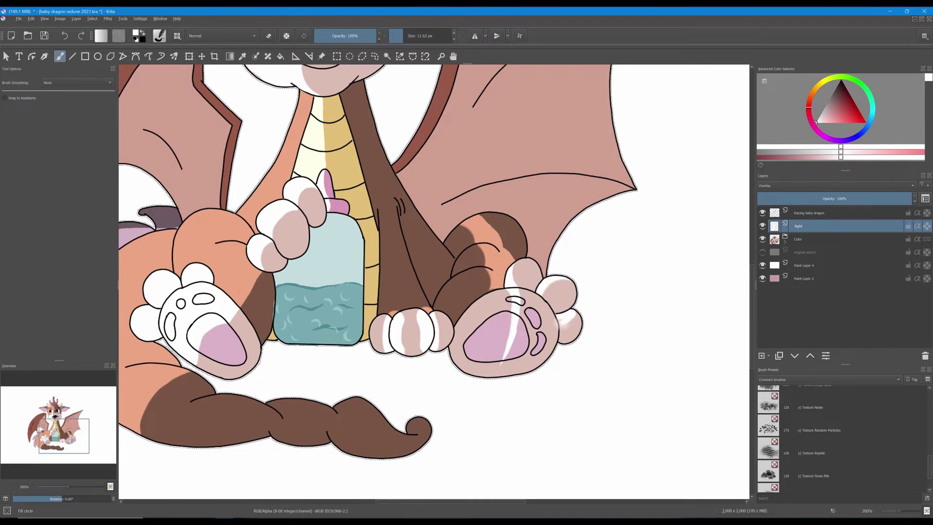
left_click_drag(555, 337, 575, 322)
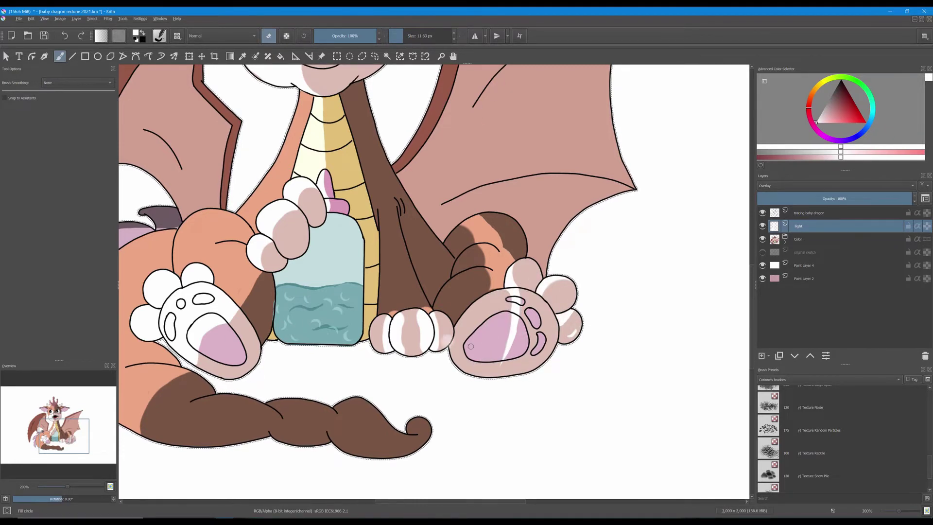
key("e")
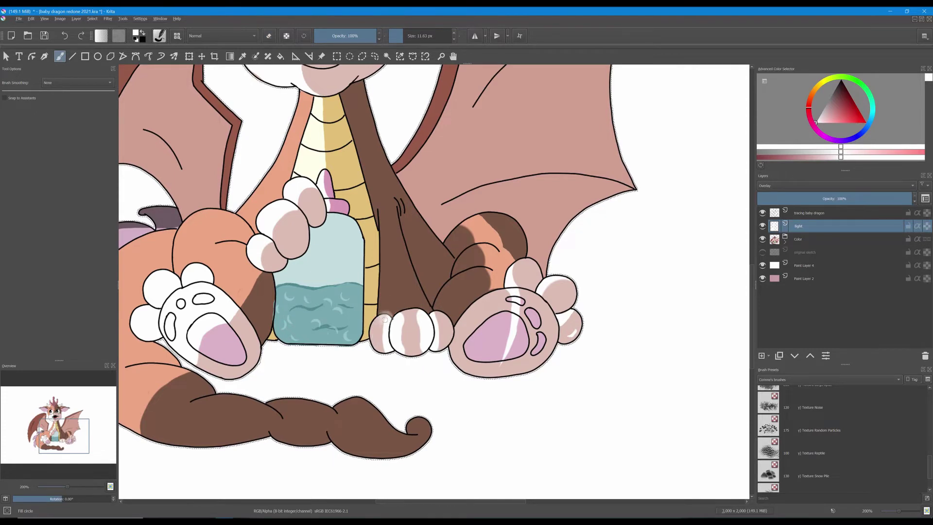
Trim the highlights on the resting hand's fingers to slim shapes with an eraser of about 35 px.
key("e")
left_click(409, 35)
mouse_move(389, 335)
left_mouse_down()
mouse_move(392, 315)
mouse_move(388, 349)
left_mouse_up()
mouse_move(428, 321)
left_mouse_down()
mouse_move(418, 350)
mouse_move(408, 348)
mouse_move(444, 319)
mouse_move(448, 334)
mouse_move(415, 349)
left_mouse_up()
key("e")
key("e")
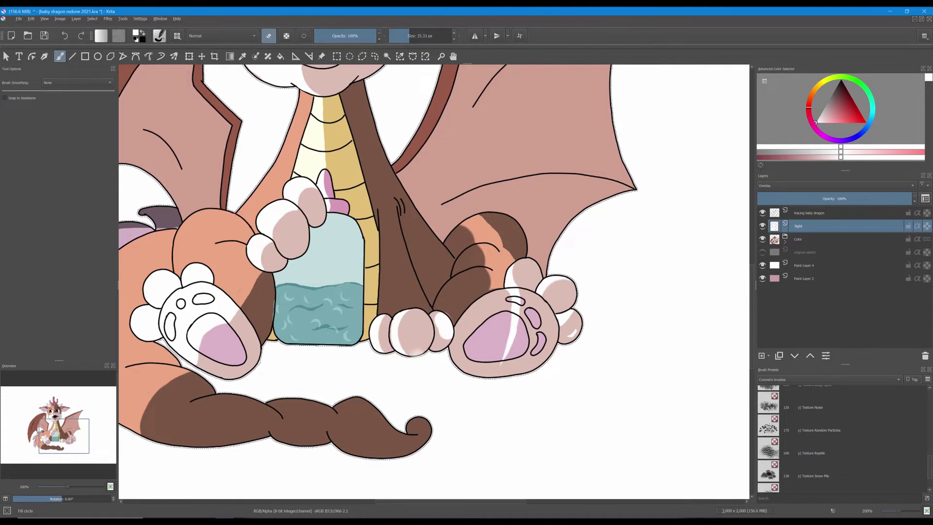
mouse_move(457, 316)
left_mouse_down()
mouse_move(450, 346)
mouse_move(431, 320)
left_mouse_up()
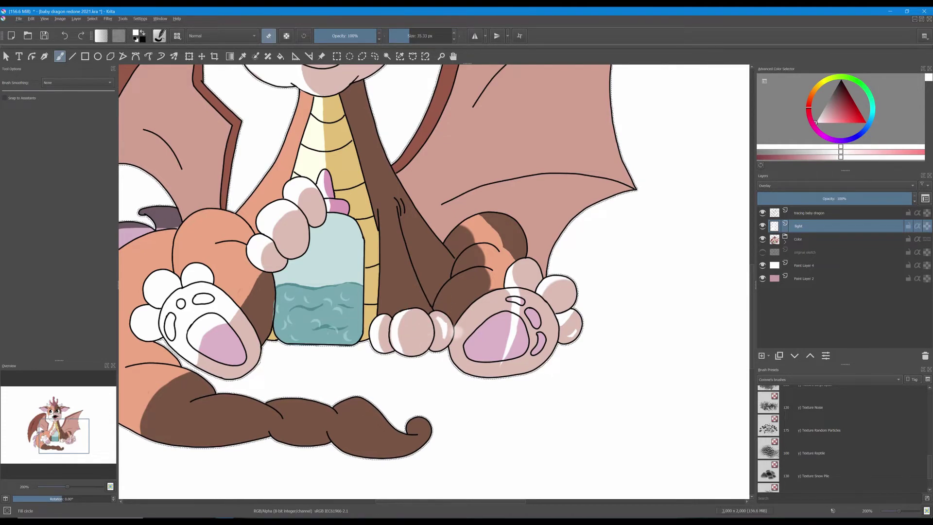
Erase the inner parts of the highlights on the left-side foot's toes with an eraser of about 20 px.
left_click(411, 37)
left_click(406, 39)
left_click_drag(189, 286, 211, 279)
mouse_move(318, 264)
left_mouse_down()
mouse_move(429, 219)
mouse_move(444, 224)
left_mouse_up()
Paint a broad highlight along the tail from its lower bend to the curled tip.
key("e")
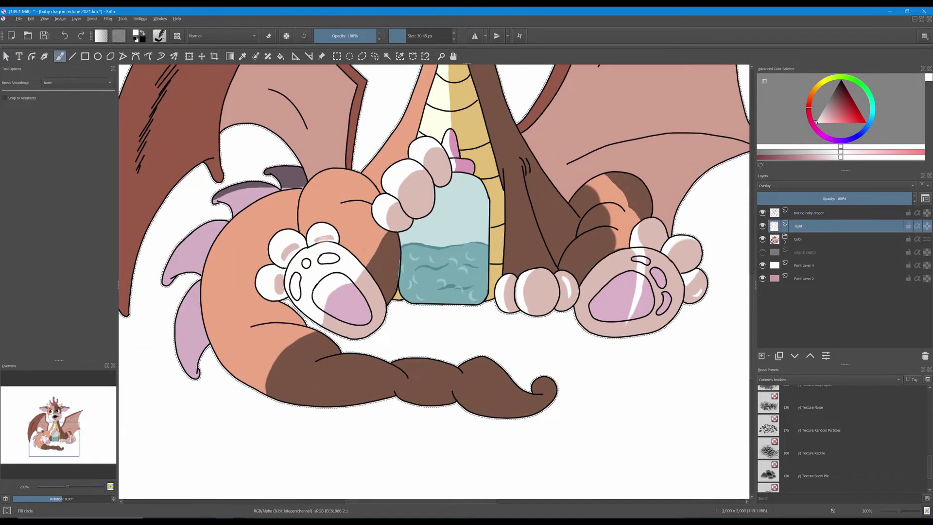
mouse_move(388, 366)
left_mouse_down()
mouse_move(364, 363)
mouse_move(398, 374)
mouse_move(437, 365)
mouse_move(497, 370)
left_mouse_up()
key("ctrl+z")
left_click(430, 36)
left_click(415, 37)
mouse_move(329, 378)
left_mouse_down()
mouse_move(396, 372)
mouse_move(516, 389)
left_mouse_up()
Erase the lower part of the tail highlight so it follows only the upper edge of each coil.
key("e")
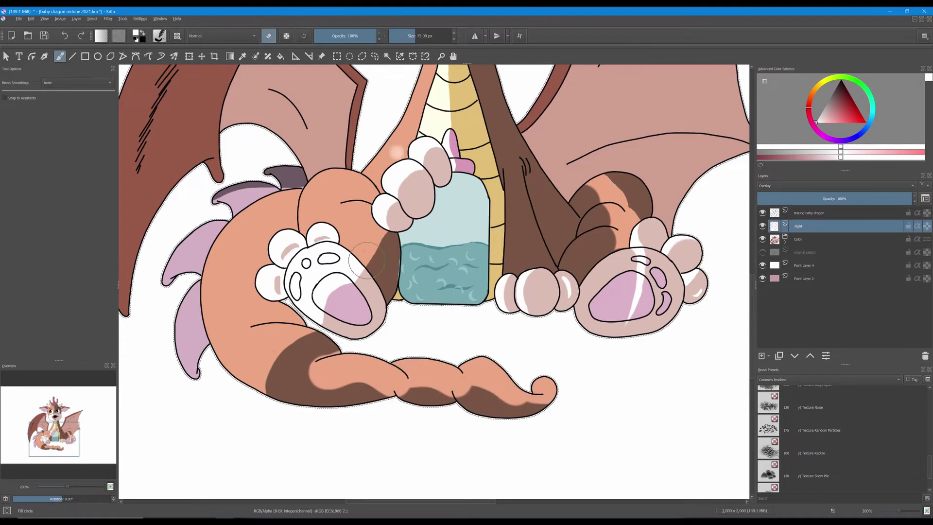
mouse_move(308, 381)
left_mouse_down()
mouse_move(317, 398)
mouse_move(373, 384)
mouse_move(516, 408)
mouse_move(551, 397)
mouse_move(520, 410)
mouse_move(497, 407)
mouse_move(528, 416)
mouse_move(482, 395)
mouse_move(455, 401)
mouse_move(374, 389)
left_mouse_up()
key("bracketleft")
key("bracketleft")
key("bracketleft")
key("bracketleft")
key("bracketleft")
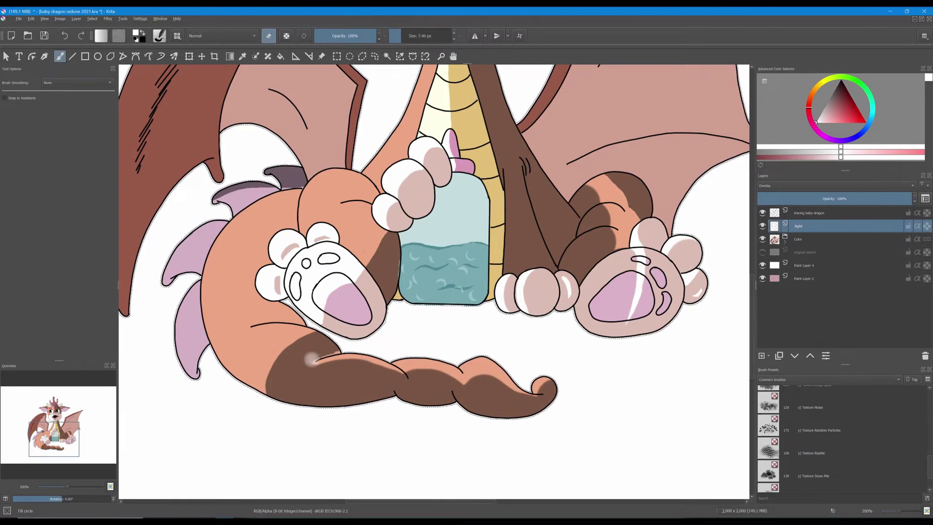
Reshape the highlight at the tail's base and bend with larger paint and erase strokes.
left_click(416, 37)
left_click(418, 37)
mouse_move(290, 393)
left_mouse_down()
mouse_move(253, 400)
mouse_move(305, 345)
mouse_move(238, 386)
mouse_move(248, 357)
mouse_move(276, 358)
mouse_move(298, 341)
mouse_move(243, 346)
mouse_move(256, 342)
mouse_move(230, 363)
mouse_move(270, 363)
mouse_move(325, 318)
mouse_move(312, 312)
mouse_move(371, 318)
left_mouse_up()
key("e")
left_click_drag(243, 369, 288, 408)
left_click(269, 36)
left_click(404, 37)
left_click(410, 36)
left_click_drag(226, 348, 297, 399)
Paint a highlight along the right-side wing's upper frame, trim it to a narrow edge, and highlight the lower strut.
key("1")
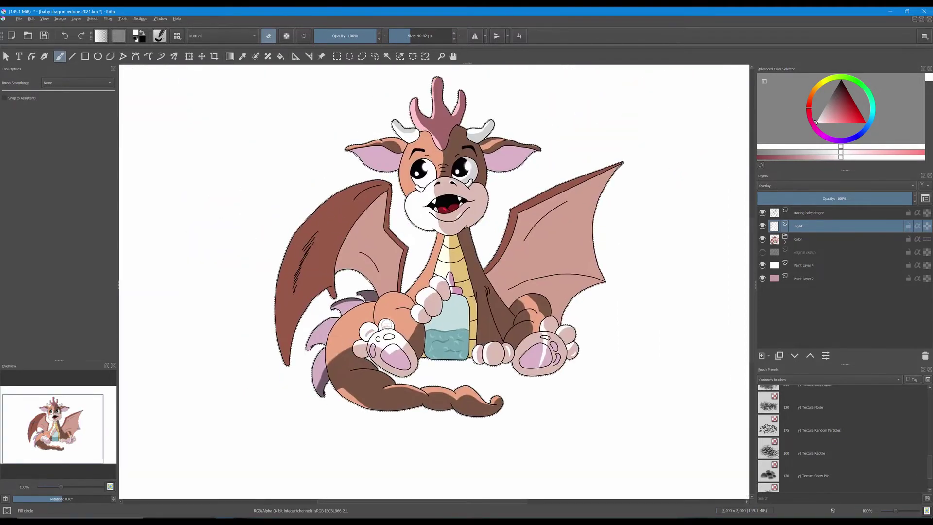
key("e")
left_click_drag(516, 210, 622, 163)
key("e")
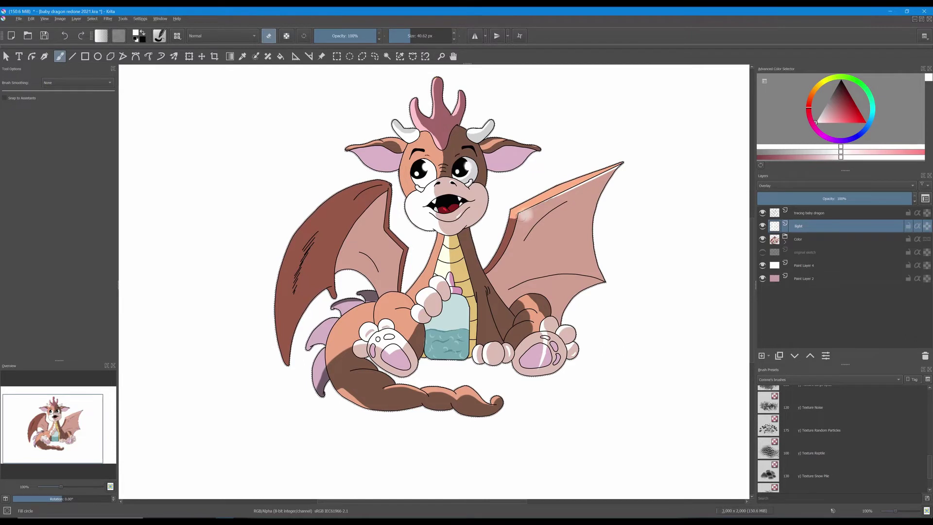
left_click_drag(525, 215, 678, 132)
key("e")
left_click_drag(487, 270, 504, 234)
key("e")
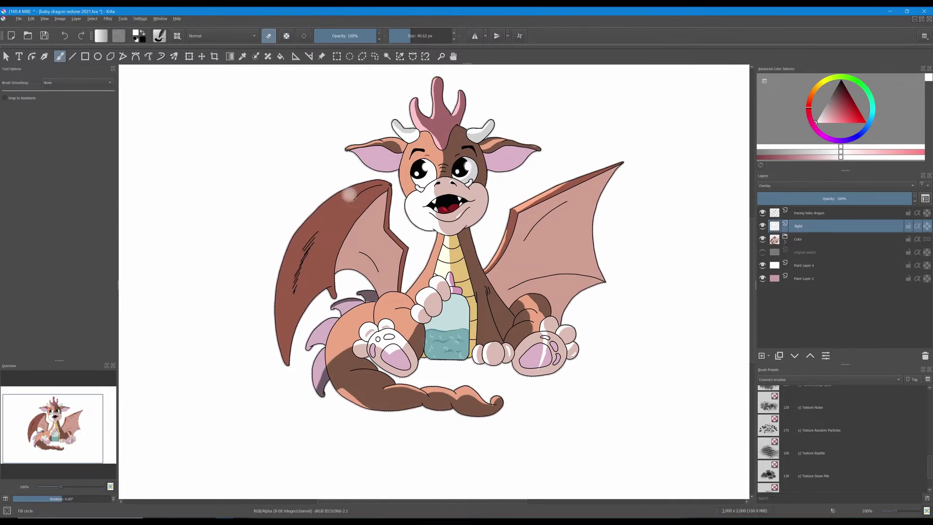
Cover the left-side wing with a highlight, then erase it from the inner membrane and the wing's lower part.
key("e")
mouse_move(340, 204)
left_mouse_down()
mouse_move(292, 311)
mouse_move(384, 252)
left_mouse_up()
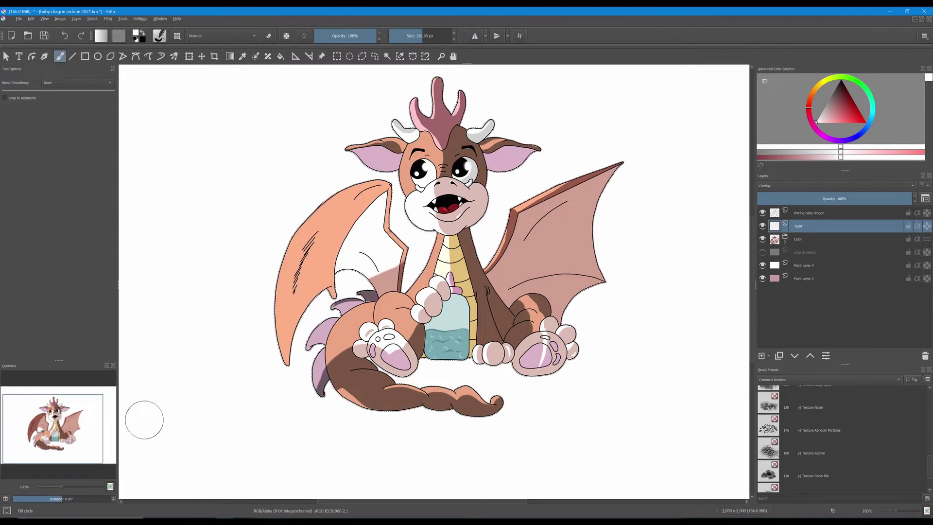
key("e")
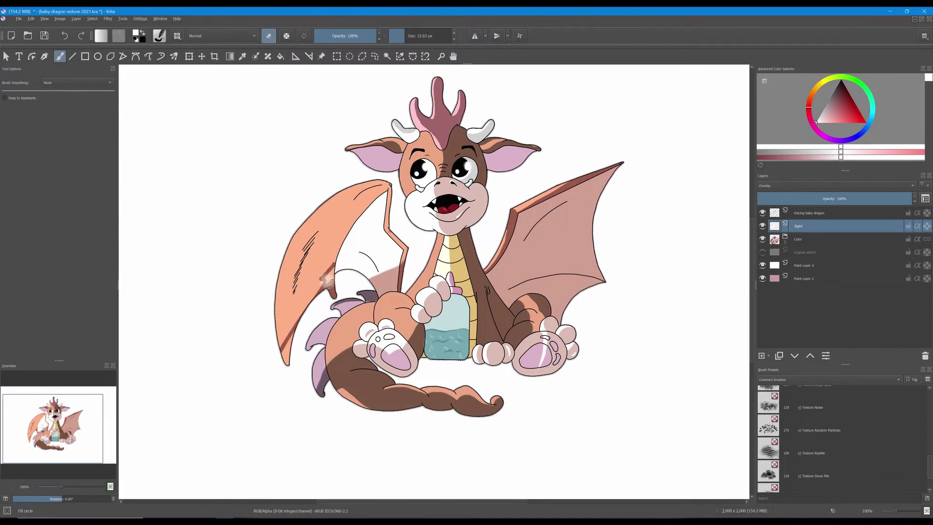
left_click_drag(293, 334, 319, 288)
left_click_drag(337, 218, 359, 217)
mouse_move(290, 336)
left_mouse_down()
mouse_move(315, 299)
mouse_move(302, 336)
mouse_move(297, 315)
mouse_move(310, 289)
mouse_move(347, 270)
mouse_move(380, 207)
mouse_move(389, 263)
left_mouse_up()
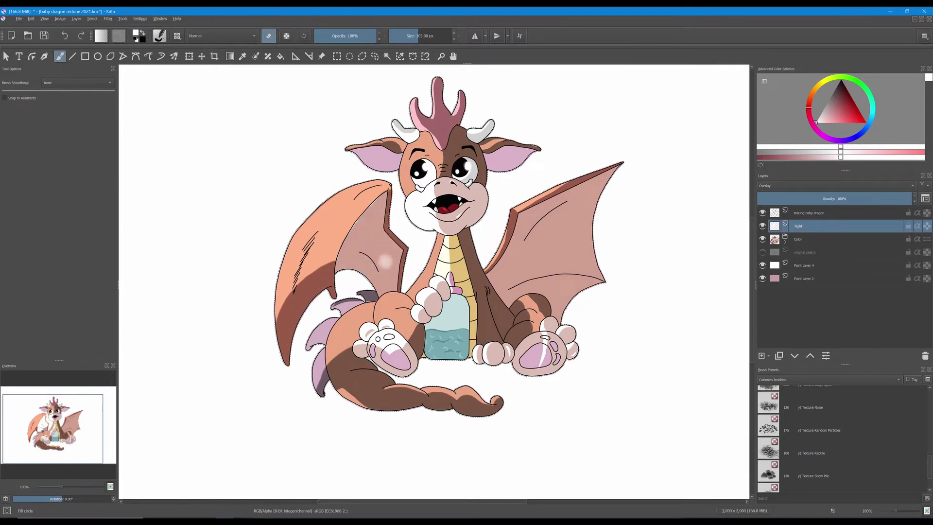
Repaint the highlight on the left-side wing's lower part with a 103 px brush, leaving a dark inner edge.
left_click(269, 36)
left_click_drag(272, 343, 323, 274)
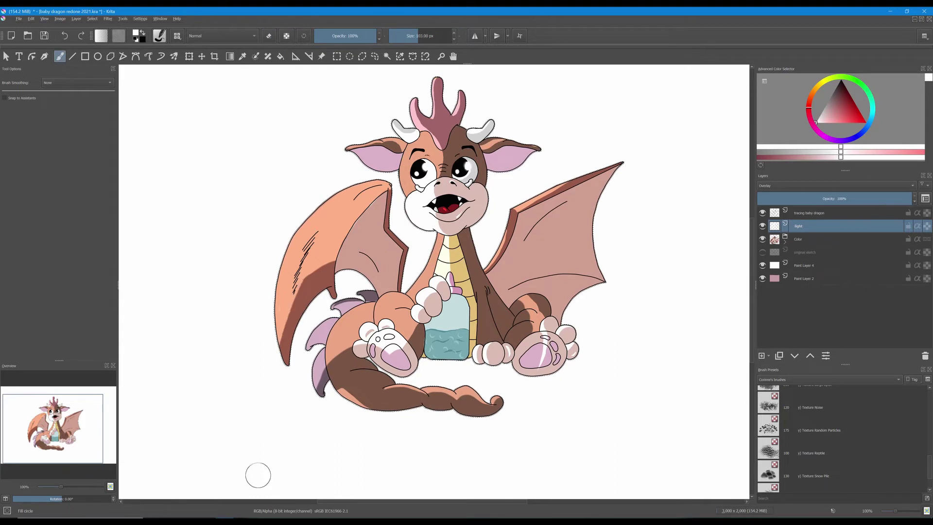
key("e")
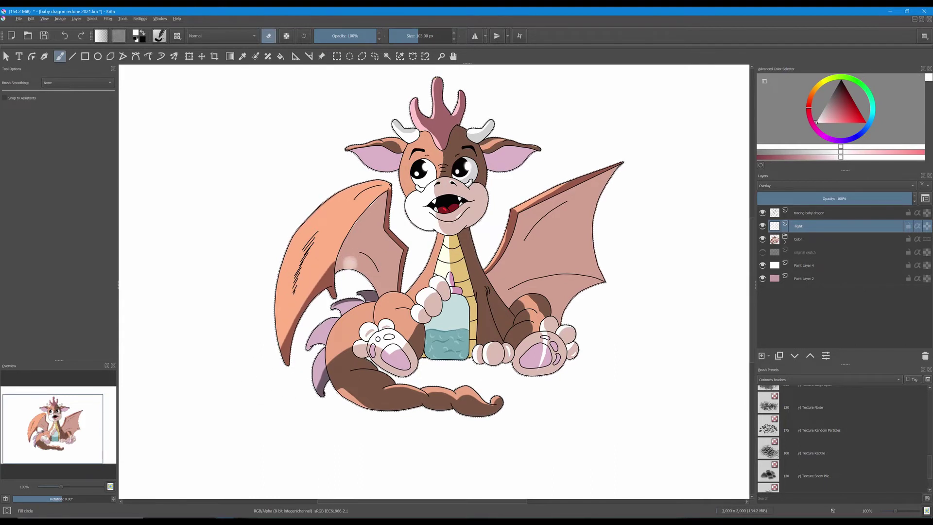
Paint a small highlight inside the left-side ear with a brush of about 31 px.
key("bracketleft")
key("bracketleft")
key("bracketleft")
key("bracketleft")
left_click(405, 154)
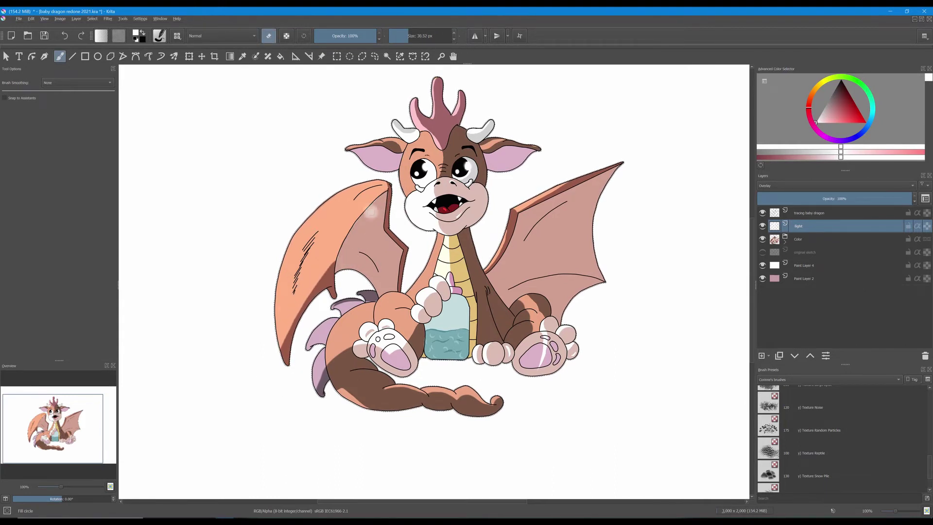
key("e")
mouse_move(368, 157)
left_mouse_down()
mouse_move(394, 162)
mouse_move(363, 153)
left_mouse_up()
key("e")
key("e")
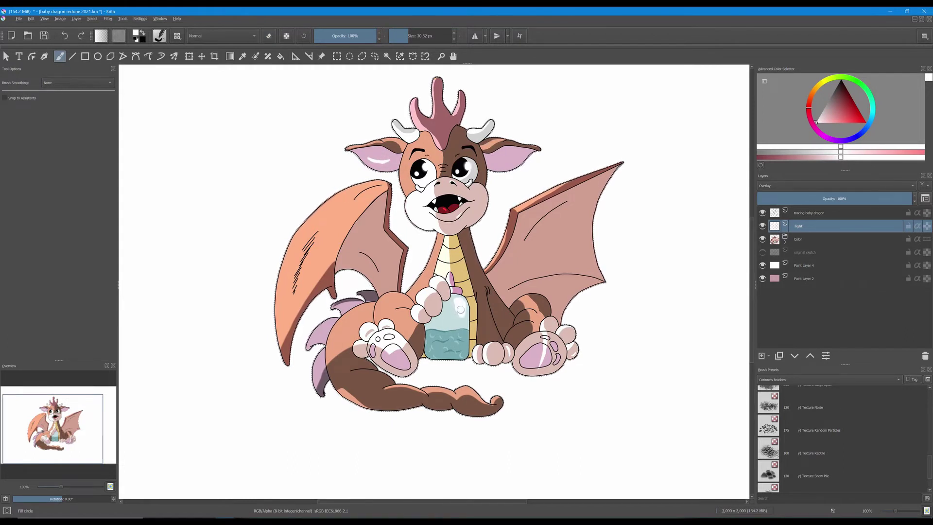
Paint glossy reflections on the bottle and trim them into thin shapes with a larger eraser of about 71 px.
left_click_drag(438, 334, 446, 350)
left_click_drag(451, 314, 454, 323)
key("e")
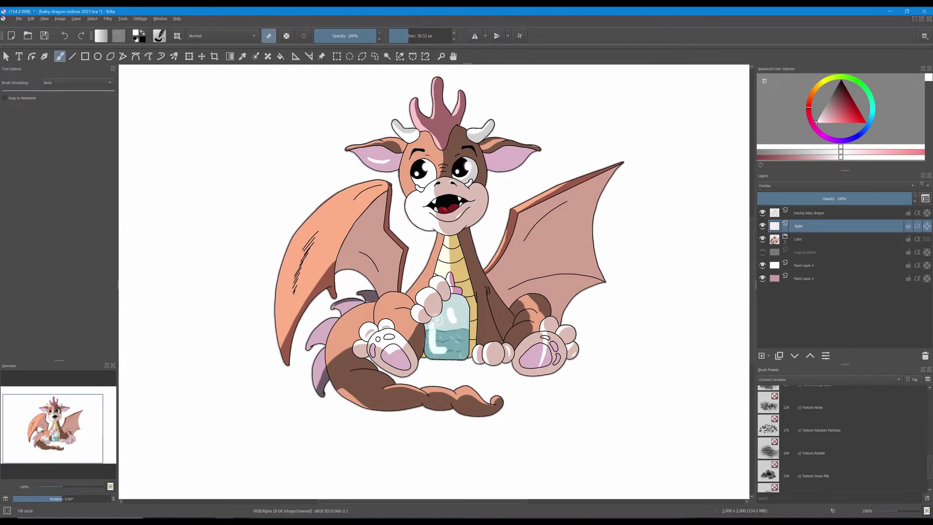
left_click_drag(410, 37, 414, 36)
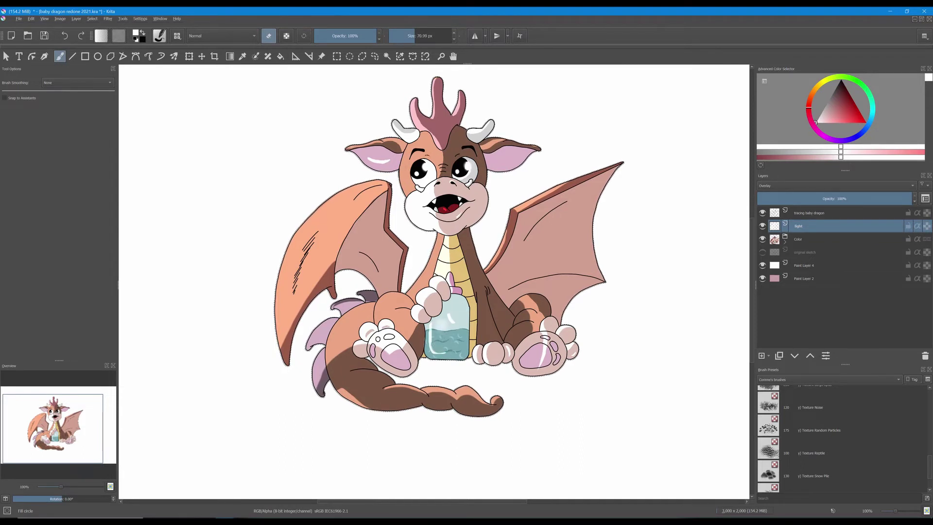
Lower the "light" layer's opacity to 77% and hide the layer after comparing the drawing with and without it.
key("minus")
left_click(887, 203)
left_click_drag(877, 204, 877, 204)
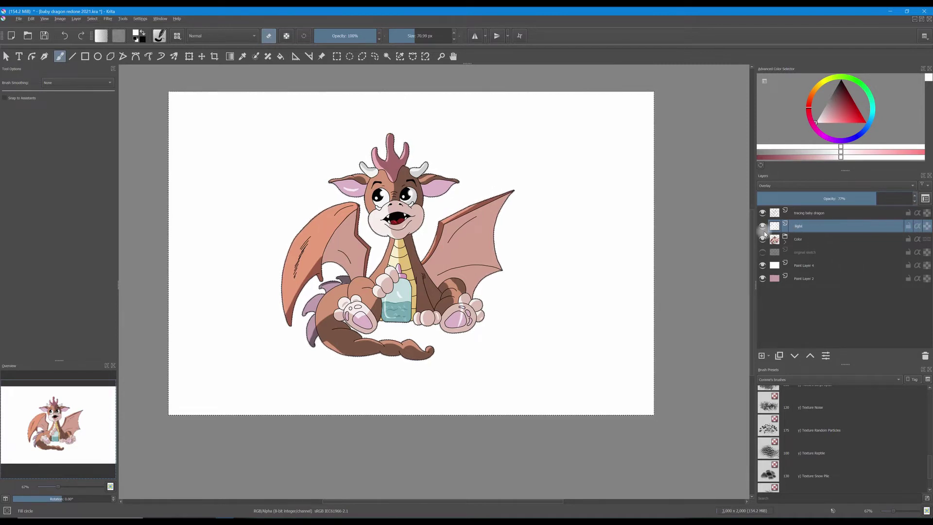
left_click(762, 227)
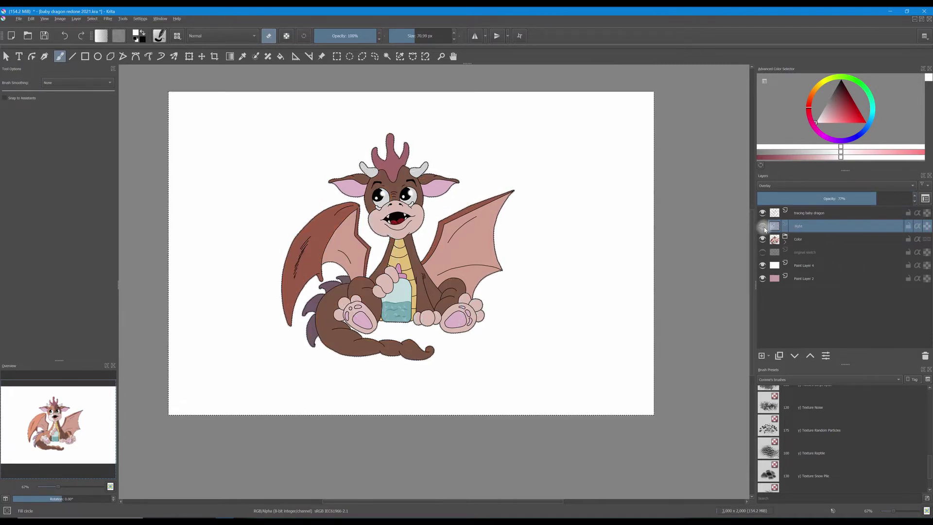
left_click(763, 226)
left_click(763, 227)
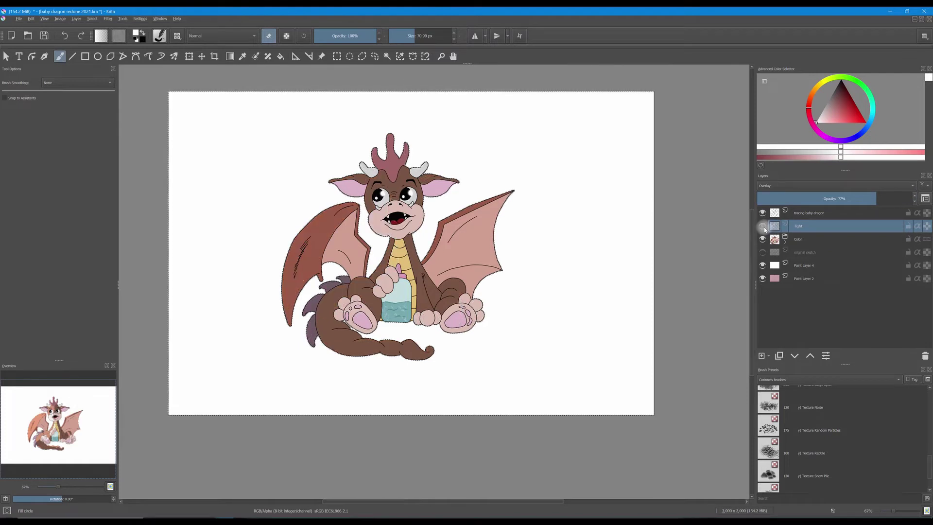
left_click(802, 227)
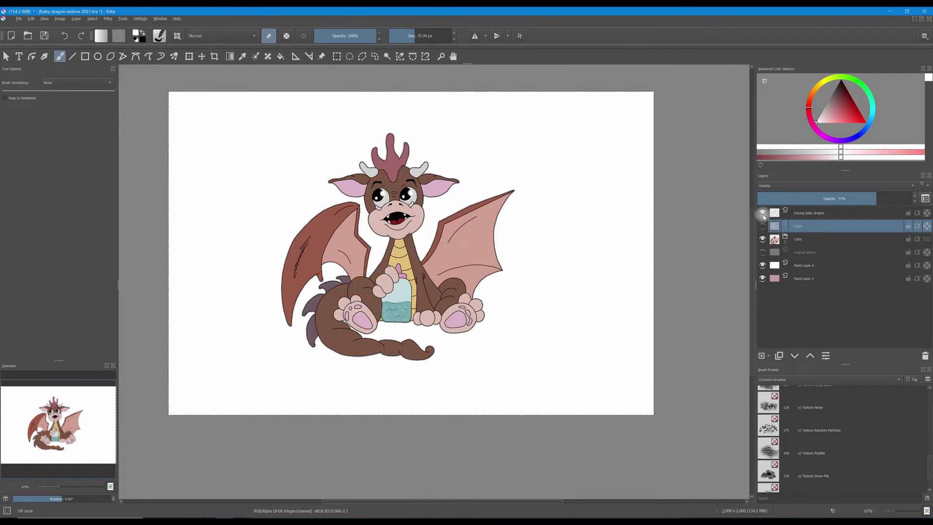
Add a new paint layer above the "light" layer and fill the dragon selection with black.
key("Insert")
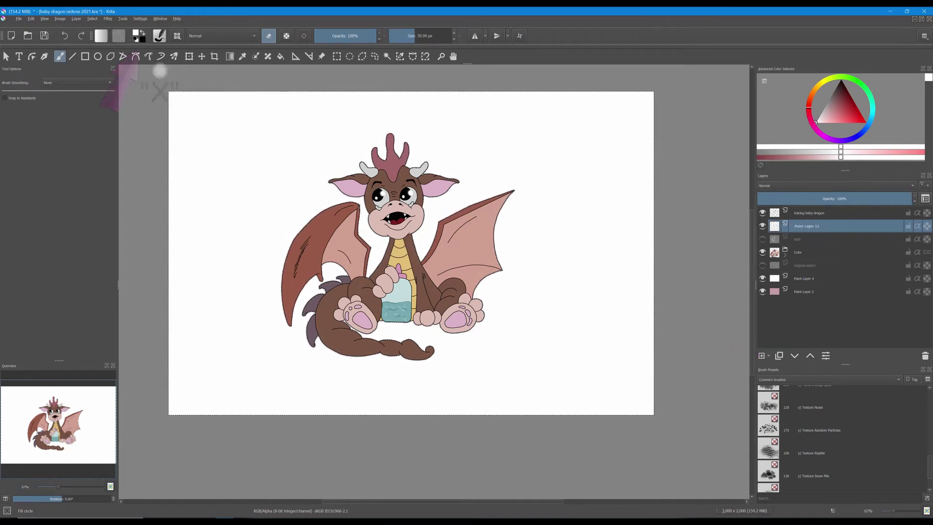
key("x")
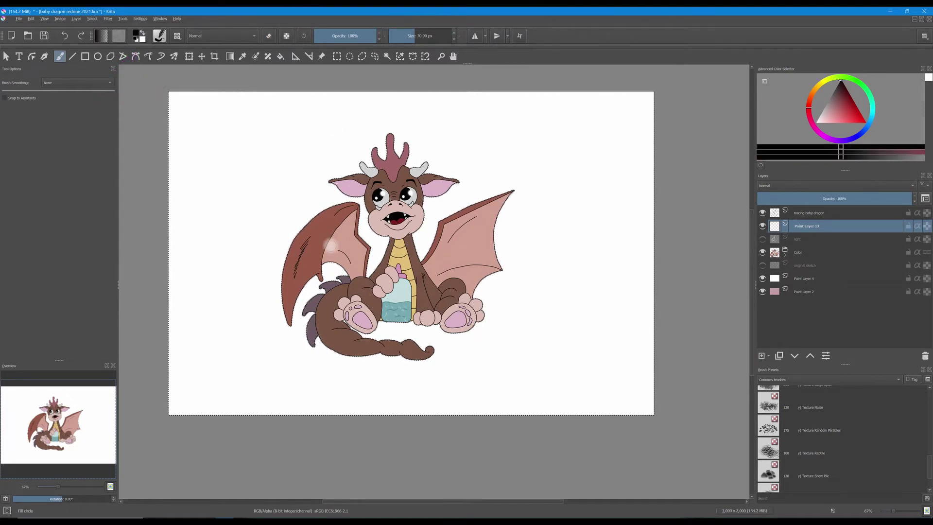
key("shift+BackSpace")
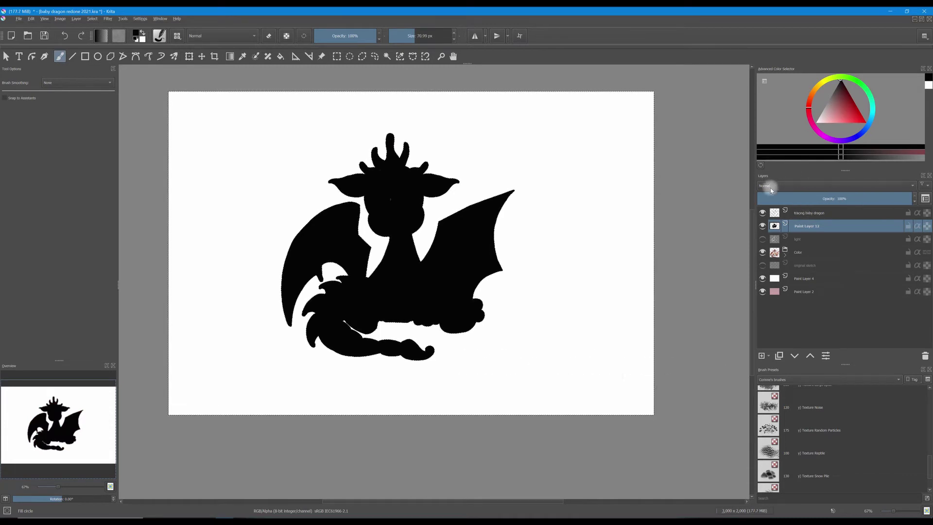
Set the black layer's blending mode to Multiply with 38% opacity, and toggle its visibility to compare the shading.
left_click(771, 188)
left_click(767, 178)
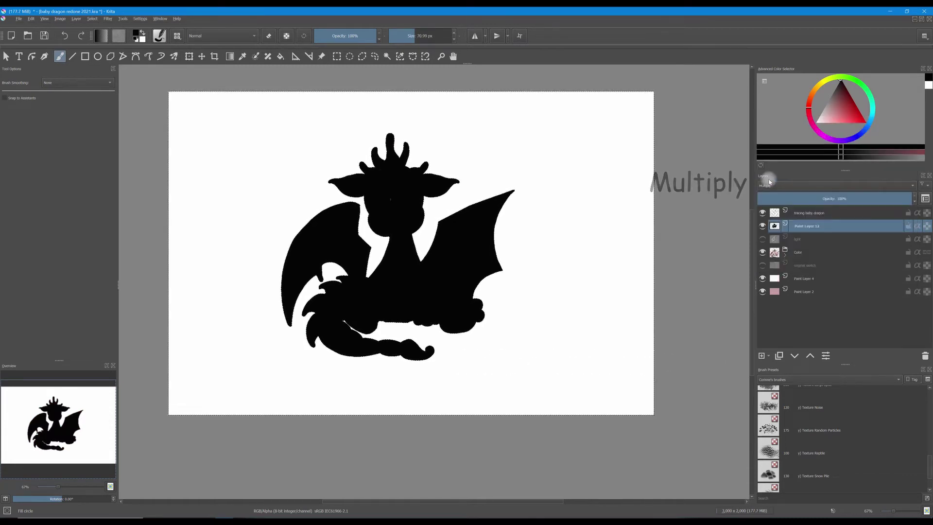
left_click_drag(895, 198, 817, 201)
left_click(763, 226)
left_click(762, 226)
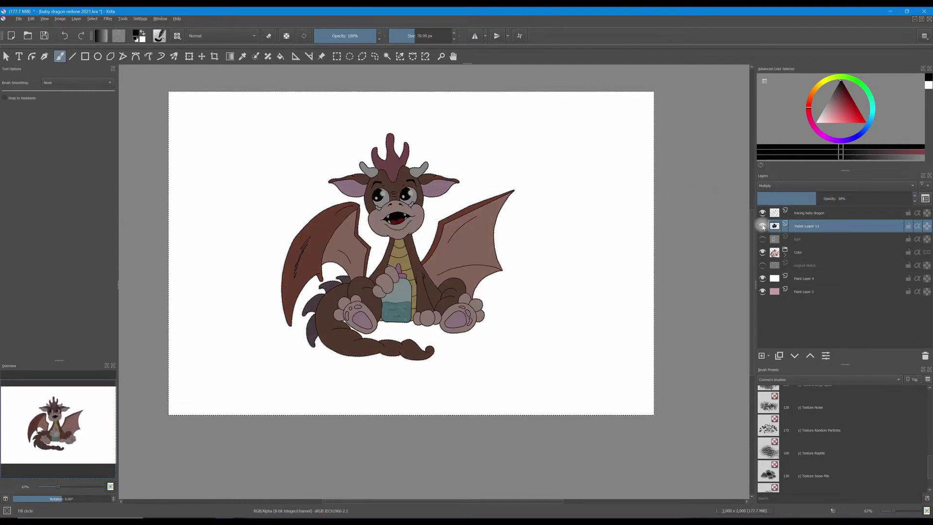
Show the "light" layer again and make it the active layer.
left_click(762, 239)
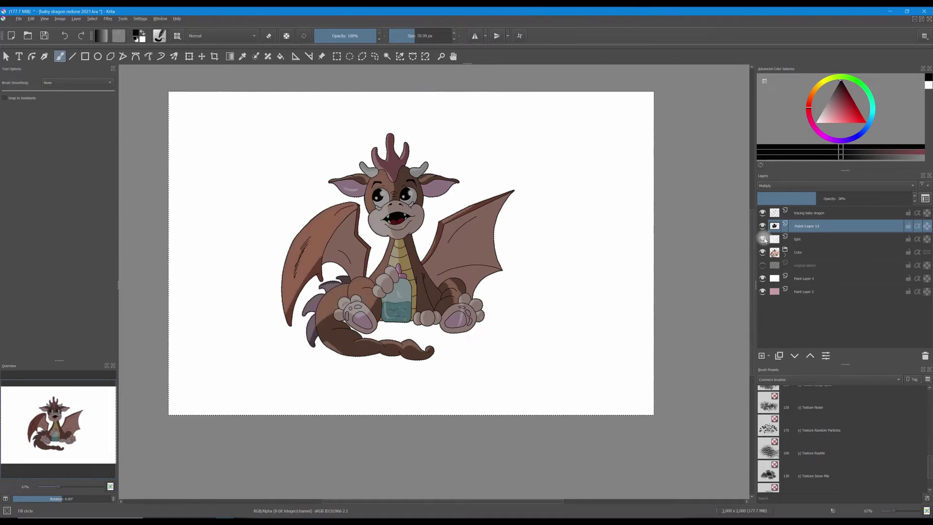
left_click(814, 239)
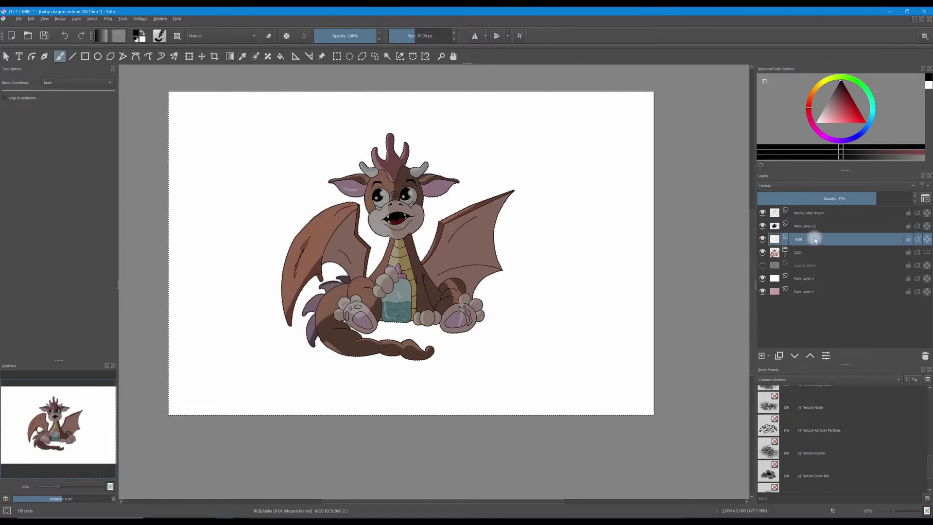
Move the "light" layer above the black shadow layer and brush over the shaded edge of the dragon's muzzle on the "light" layer.
left_click(811, 356)
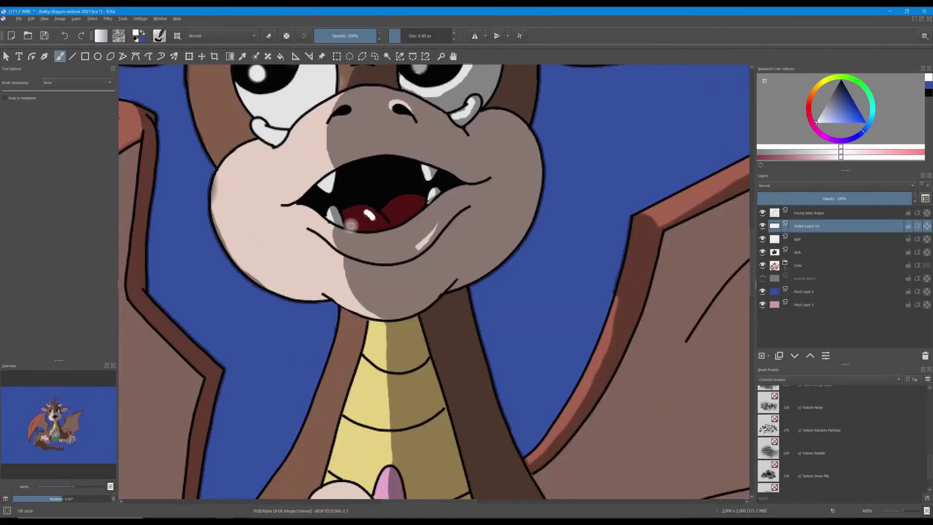
key("Page_Down")
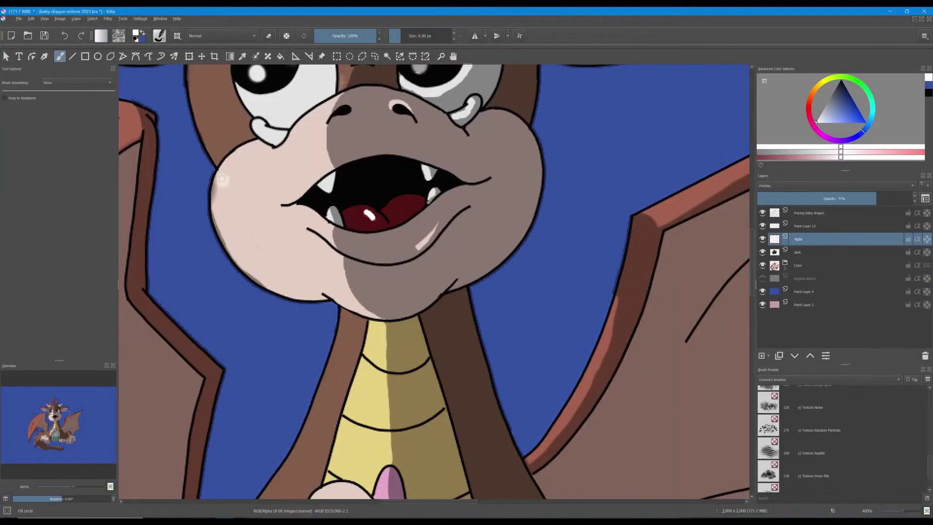
left_click_drag(216, 214, 267, 288)
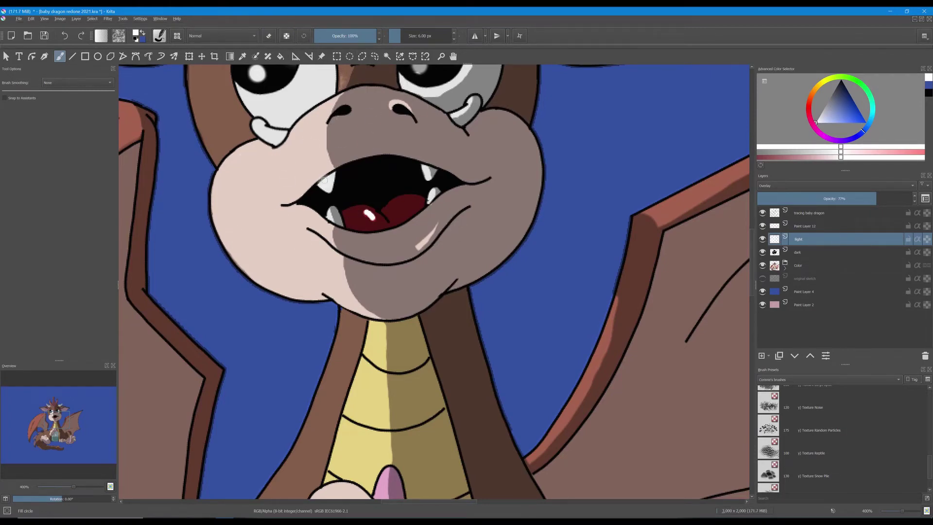
Paint thin highlights beneath the belly plate lines on the shaded side of the chest and tidy them with the eraser.
mouse_move(413, 399)
left_mouse_down()
mouse_move(453, 298)
mouse_move(415, 212)
mouse_move(411, 271)
mouse_move(401, 267)
mouse_move(454, 241)
left_mouse_up()
key("e")
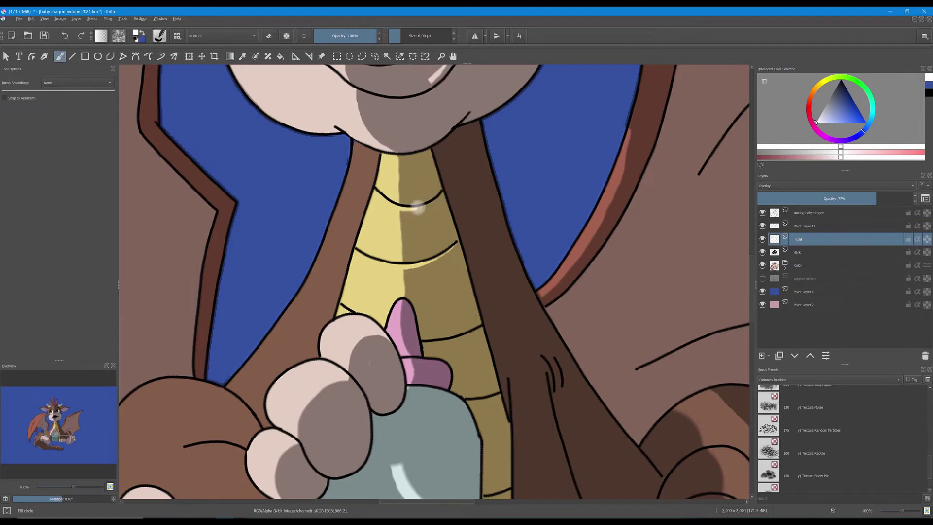
key("e")
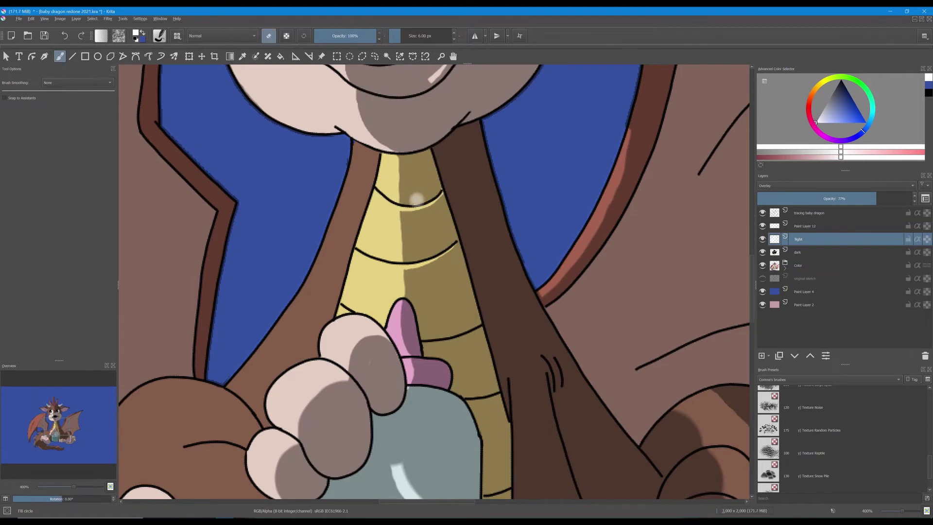
left_click_drag(438, 374, 388, 258)
scroll(387, 258, "up", 1)
left_click_drag(366, 213, 454, 189)
left_click(270, 37)
key("e")
mouse_move(432, 295)
left_mouse_down()
mouse_move(475, 282)
mouse_move(432, 303)
left_mouse_up()
key("e")
Paint highlights on the glass bottle: a short curved mark and an L-shaped reflection following its side and base.
left_click_drag(413, 377, 395, 183)
left_click_drag(309, 190, 359, 254)
left_click_drag(353, 247, 320, 241)
mouse_move(301, 193)
left_mouse_down()
mouse_move(322, 236)
mouse_move(350, 259)
left_mouse_up()
mouse_move(224, 298)
left_mouse_down()
mouse_move(190, 350)
mouse_move(218, 273)
mouse_move(215, 334)
mouse_move(240, 407)
mouse_move(292, 407)
left_mouse_up()
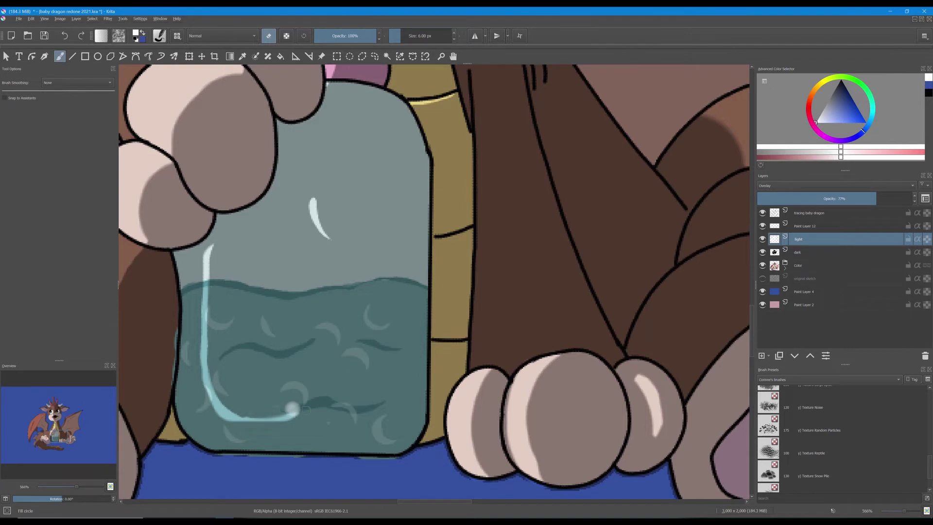
Redraw the bottle's L-shaped reflection with straight lines and a rounded corner, and highlight the belly plate lines beside the bottle.
left_click(269, 36)
left_click(72, 56)
mouse_move(211, 252)
left_mouse_down()
mouse_move(201, 391)
mouse_move(305, 420)
left_mouse_up()
key("b")
left_click_drag(200, 387, 214, 415)
left_click_drag(203, 253, 207, 248)
key("e")
key("v")
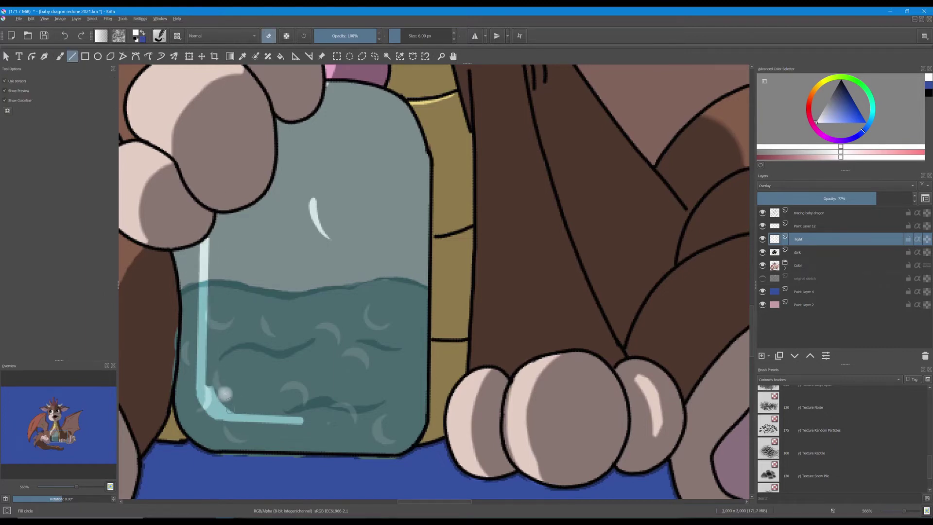
key("b")
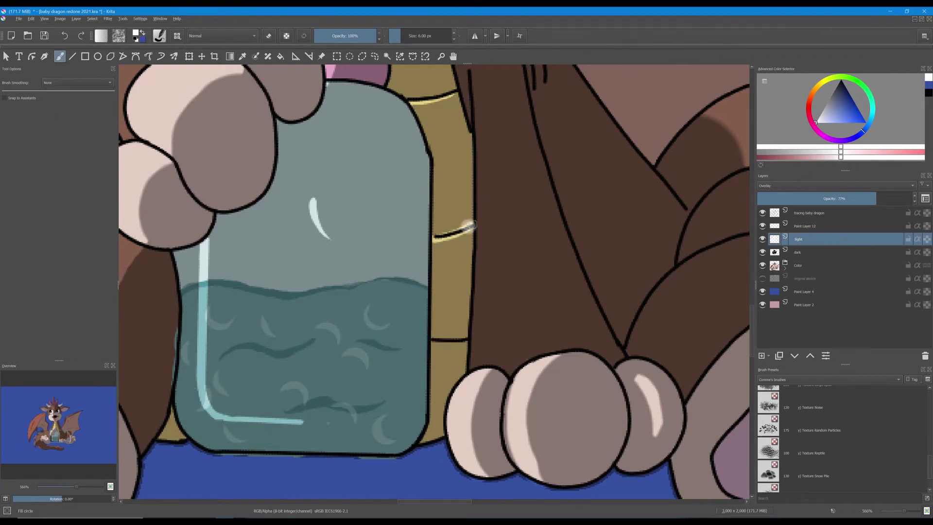
key("e")
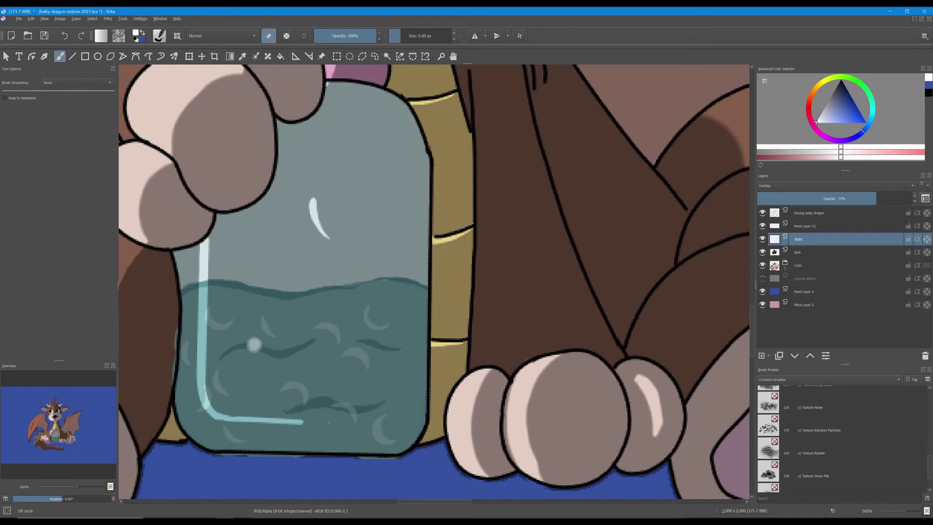
Outline a narrow tapering area on the arm beside the bottle with a freehand selection, fill it with white and deselect.
key("minus")
key("minus")
left_click(374, 56)
mouse_move(445, 188)
left_mouse_down()
mouse_move(447, 327)
mouse_move(479, 328)
mouse_move(446, 189)
left_mouse_up()
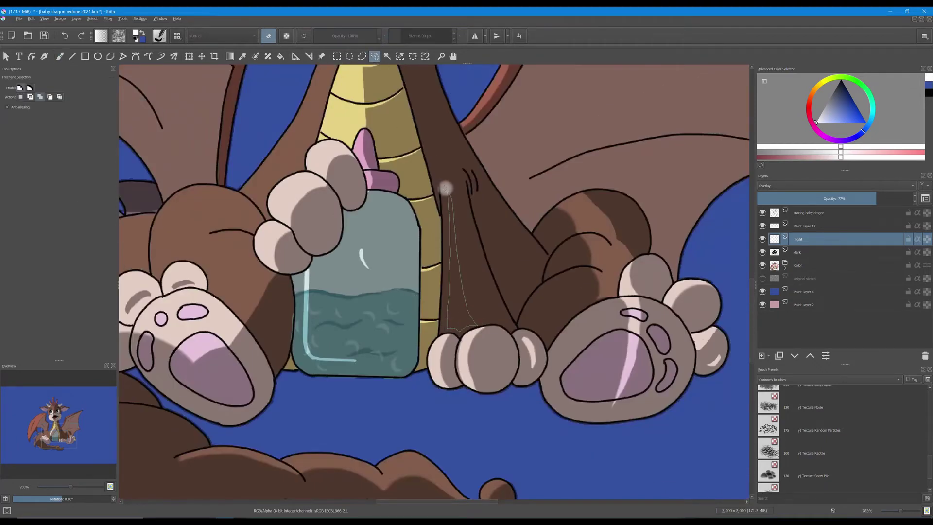
key("shift+BackSpace")
key("ctrl+shift+a")
key("e")
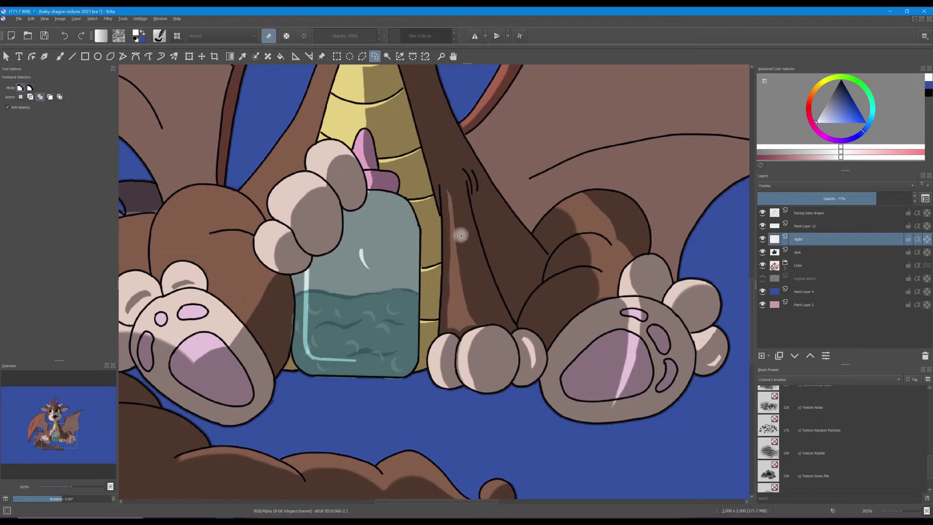
Trim the arm highlight to a thinner sliver with the eraser at about 38 px.
key("b")
key("e")
key("e")
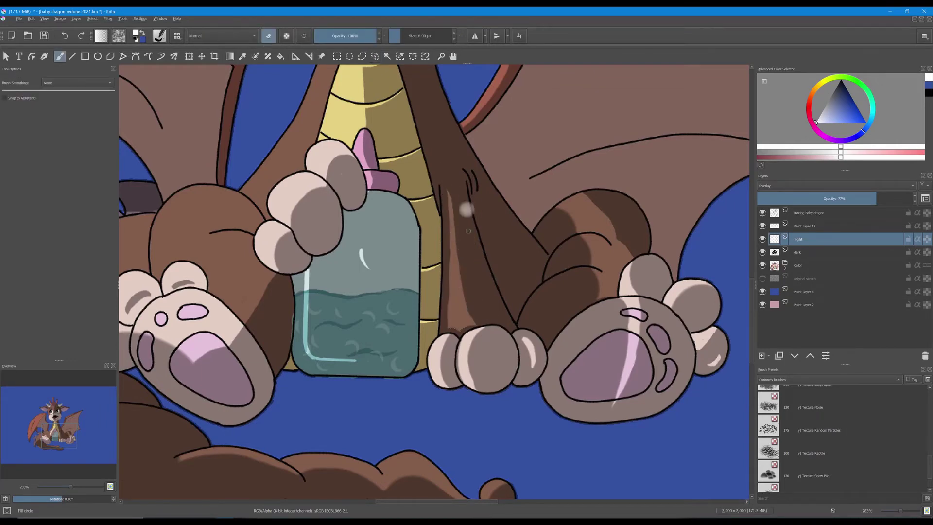
left_click(408, 38)
mouse_move(460, 195)
left_mouse_down()
mouse_move(467, 275)
mouse_move(480, 316)
left_mouse_up()
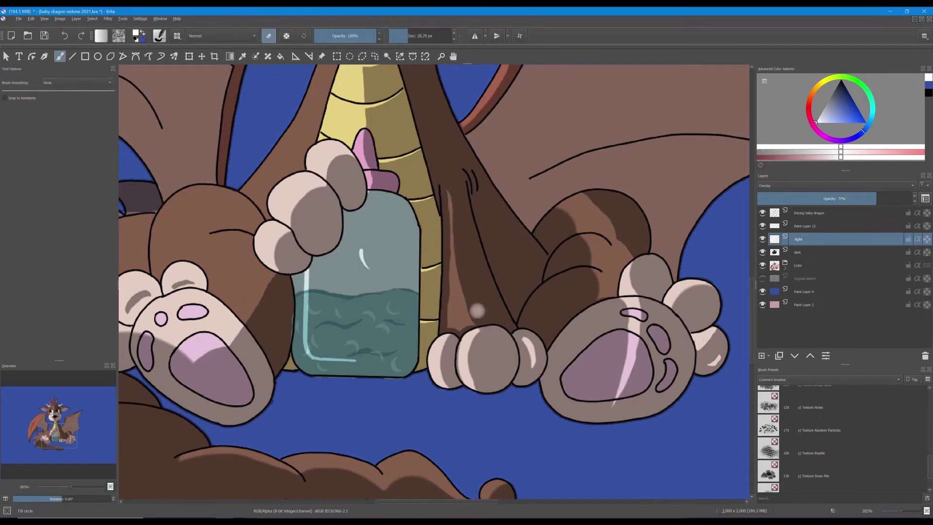
mouse_move(451, 184)
left_mouse_down()
mouse_move(440, 204)
mouse_move(449, 325)
mouse_move(456, 255)
left_mouse_up()
Fill in the arm highlight toward the wrist with a fine brush.
left_click(402, 39)
left_click(72, 57)
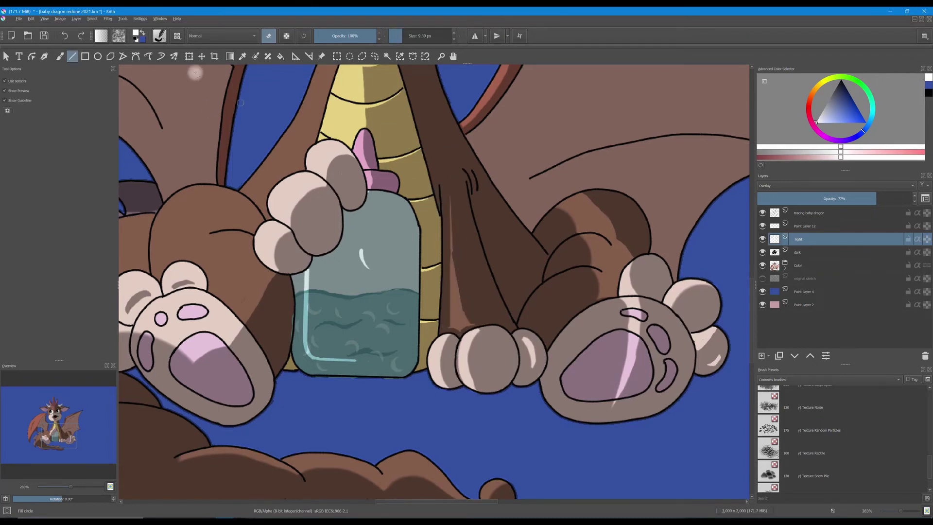
key("b")
left_click(268, 35)
key("bracketright")
key("bracketright")
key("bracketright")
key("bracketright")
key("bracketright")
key("bracketright")
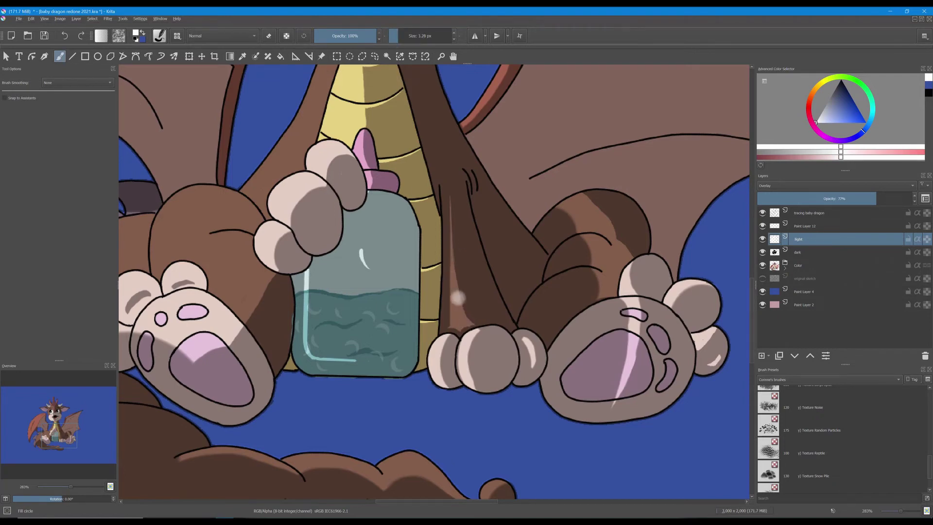
left_click_drag(451, 293, 447, 330)
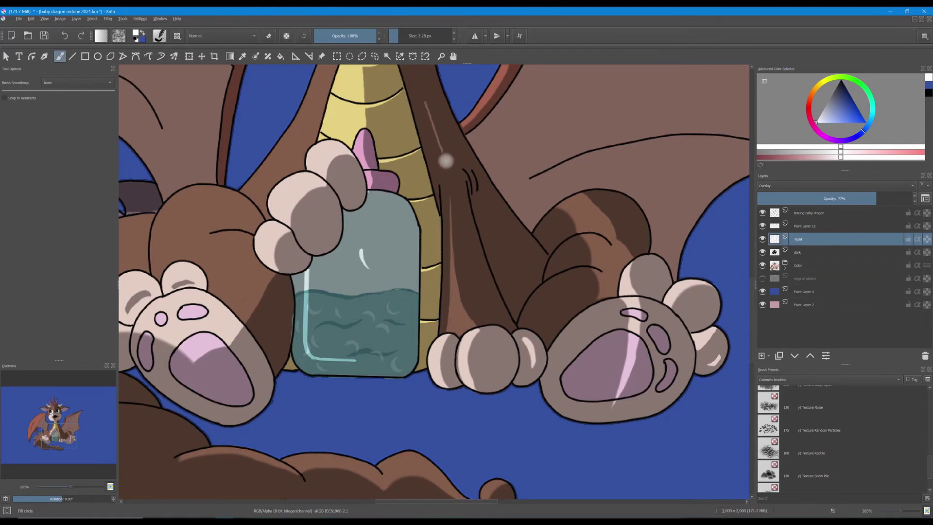
scroll(450, 137, "down", 1)
key("ctrl+z")
left_click_drag(394, 159, 388, 342)
scroll(386, 343, "up", 1)
left_click(407, 36)
left_click_drag(415, 190, 457, 373)
key("ctrl+z")
left_click_drag(412, 188, 462, 373)
key("ctrl+z")
Add a highlight band down the neck alongside the belly plates and trim its edge with a large eraser brush.
key("bracketleft")
key("bracketleft")
key("bracketleft")
key("bracketleft")
key("bracketleft")
key("e")
mouse_move(460, 333)
left_mouse_down()
mouse_move(460, 369)
mouse_move(459, 360)
left_mouse_up()
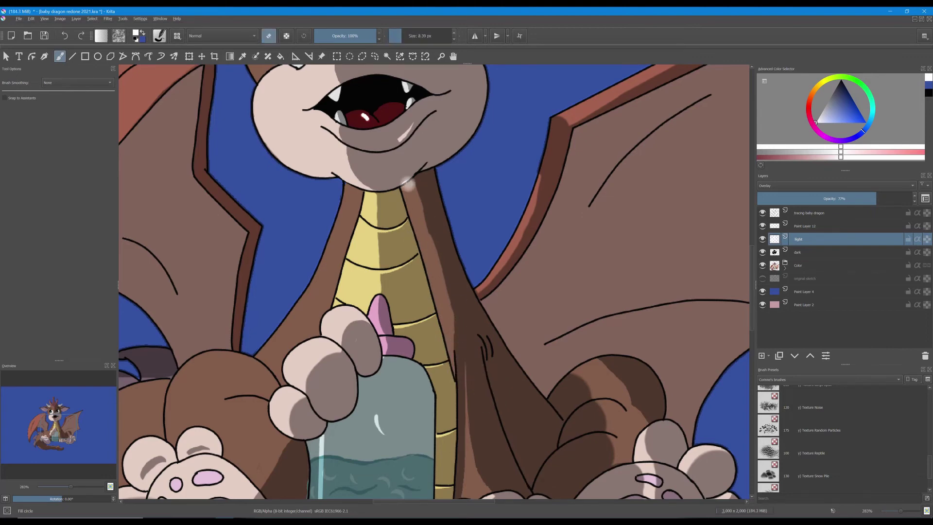
key("v")
key("b")
mouse_move(419, 184)
left_mouse_down()
mouse_move(440, 185)
mouse_move(476, 351)
left_mouse_up()
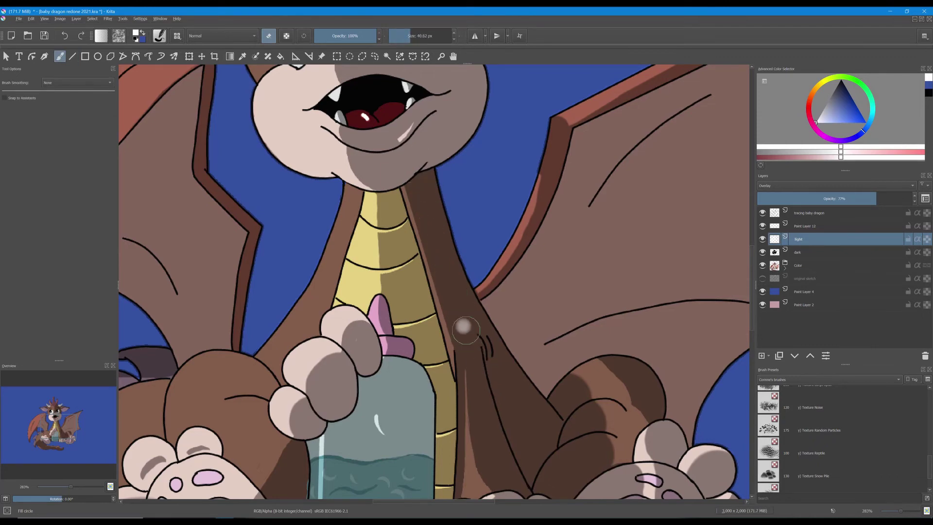
key("bracketleft")
key("bracketleft")
key("bracketleft")
key("bracketleft")
key("bracketleft")
key("bracketleft")
key("minus")
key("minus")
key("minus")
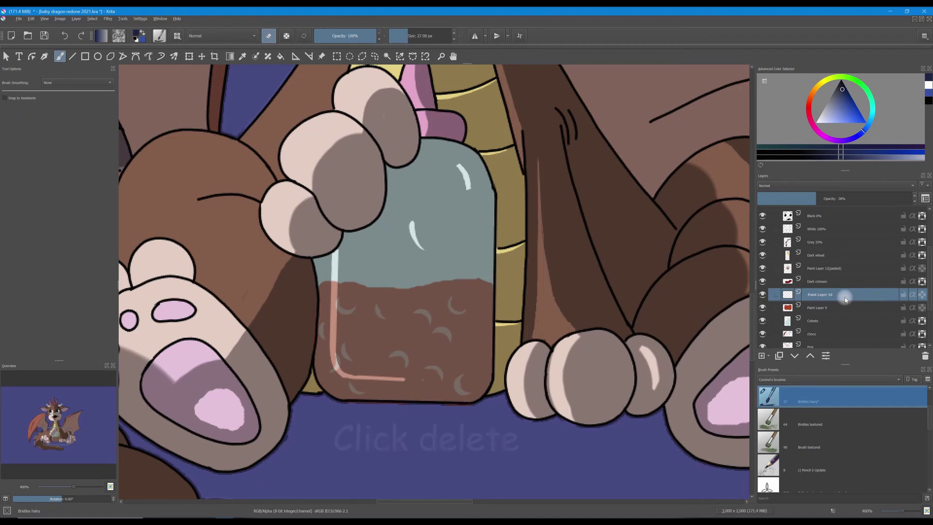
Clear the old bubble marks from the layer above the red liquid and choose the Stamp Bokeh brush from the FX tag.
key("Delete")
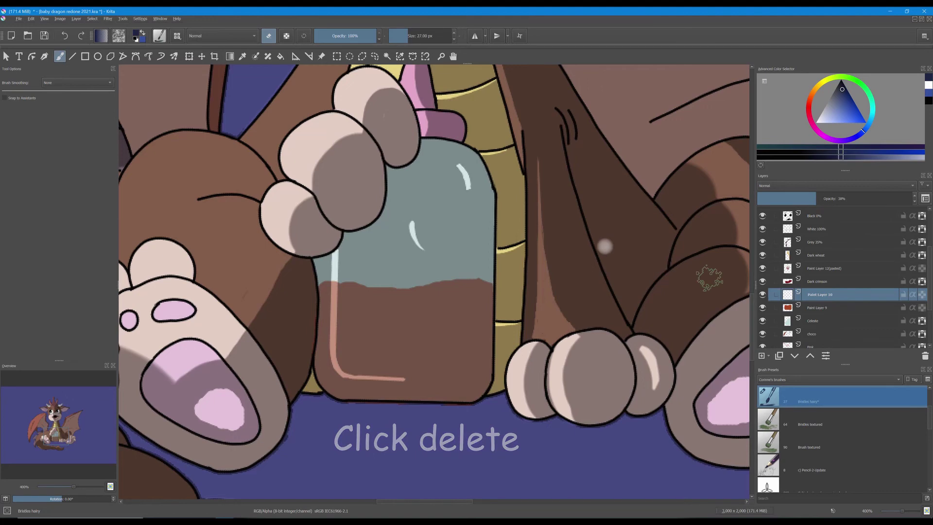
left_click(159, 36)
left_click(182, 54)
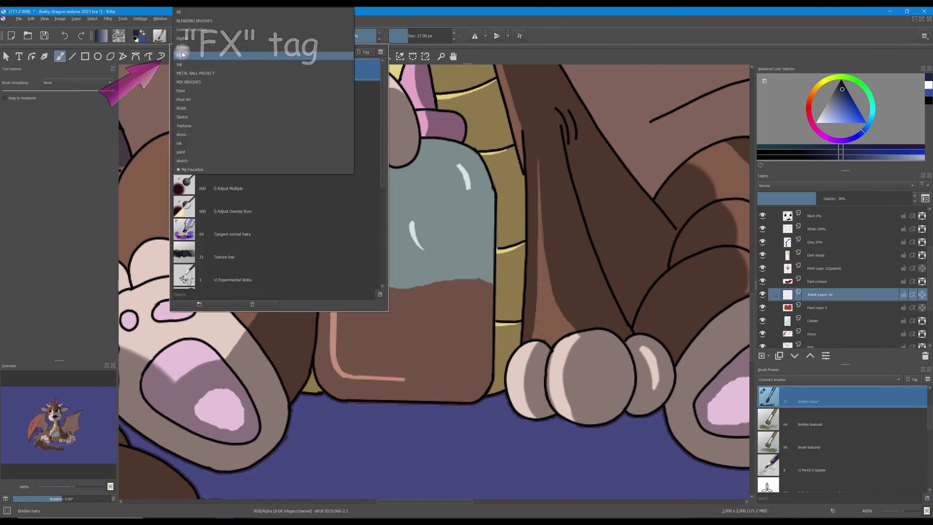
left_click(181, 56)
scroll(211, 227, "down", 3)
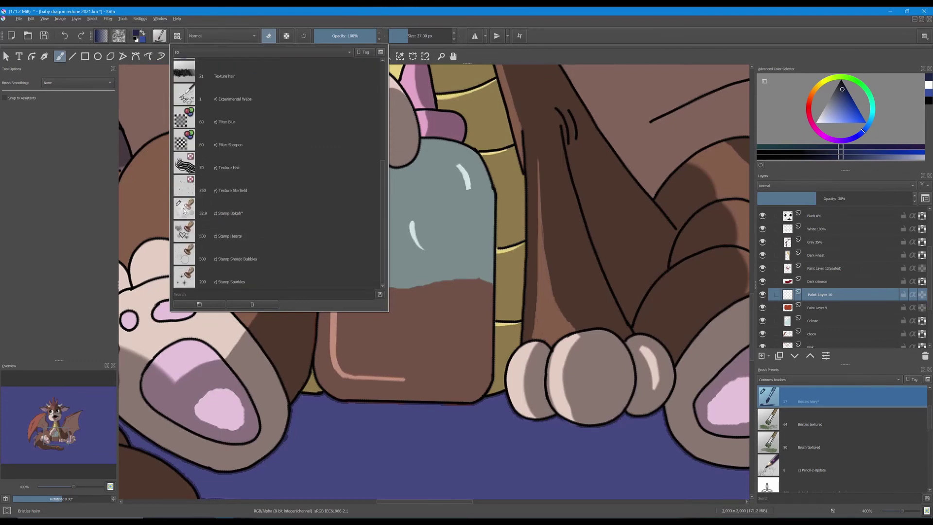
left_click(188, 214)
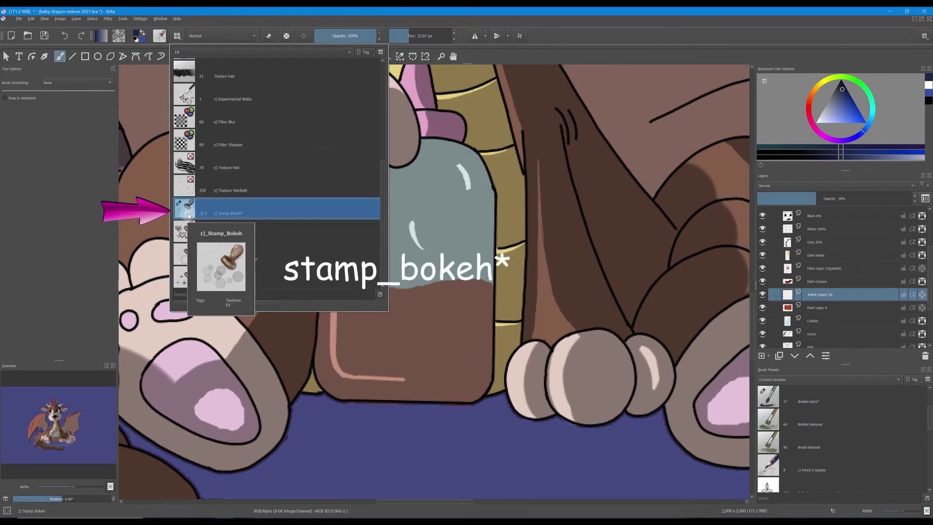
left_click(650, 18)
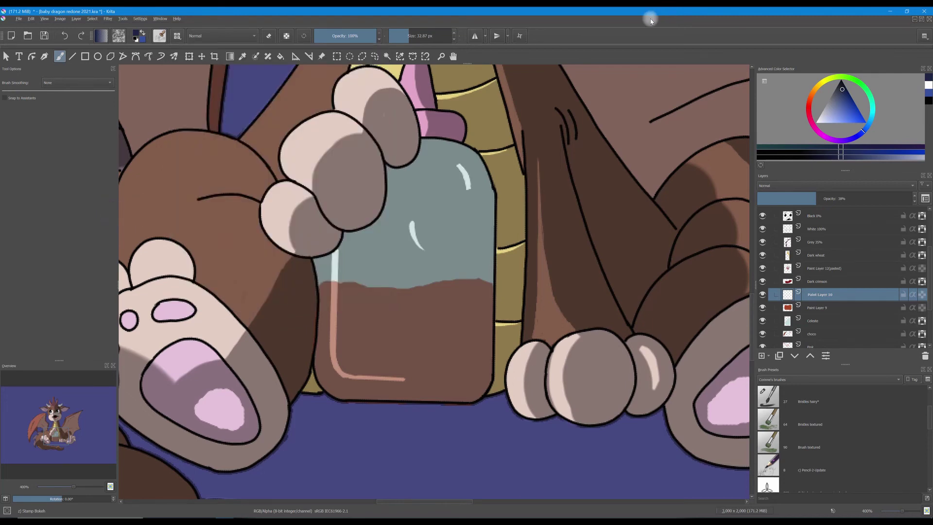
Set the bubble layer's blending mode to Divide and stamp bokeh bubbles of about 33 px across the bottle's red liquid.
left_click(803, 186)
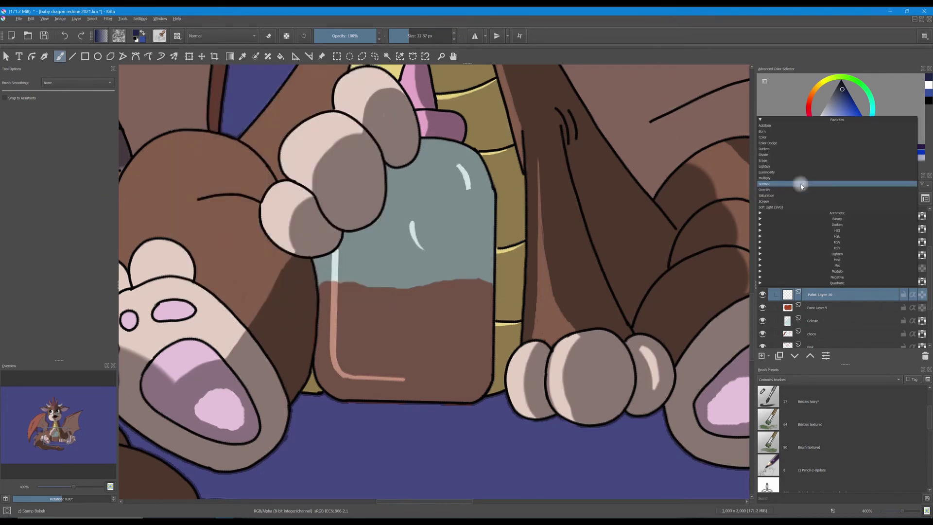
left_click(764, 154)
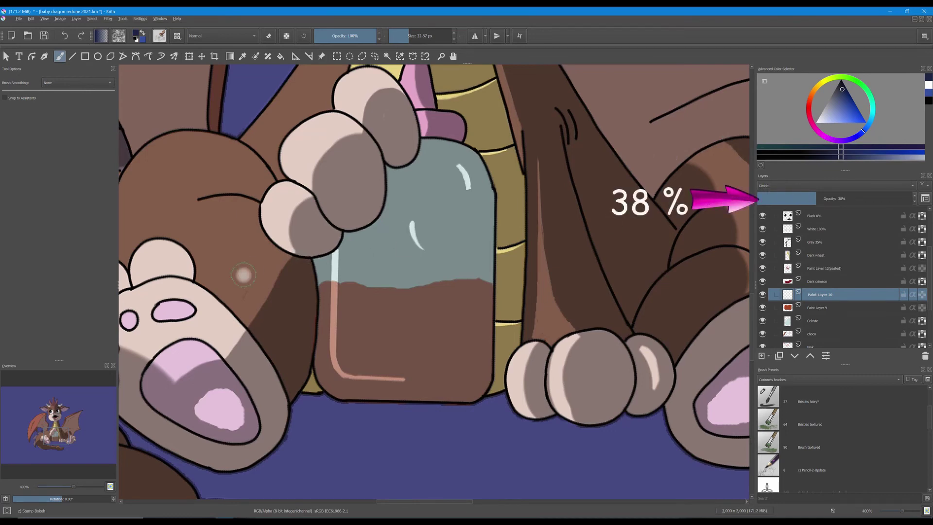
left_click(409, 315)
left_click(440, 298)
left_click(462, 359)
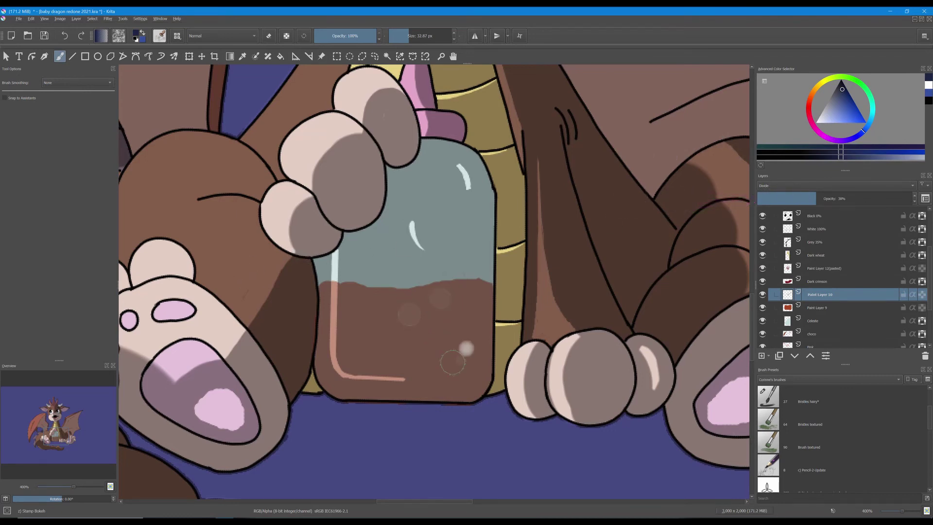
left_click(480, 322)
left_click(398, 368)
left_click(360, 288)
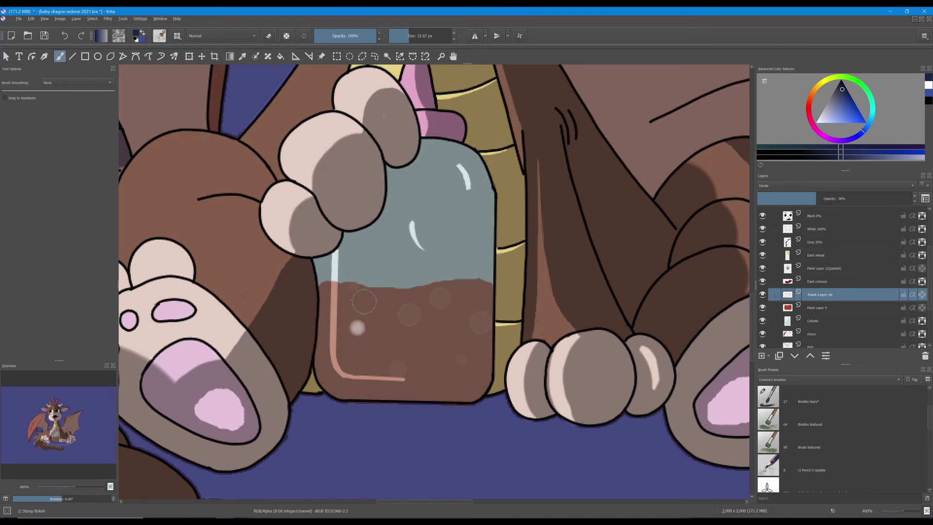
left_click(378, 312)
left_click(348, 352)
left_click(445, 385)
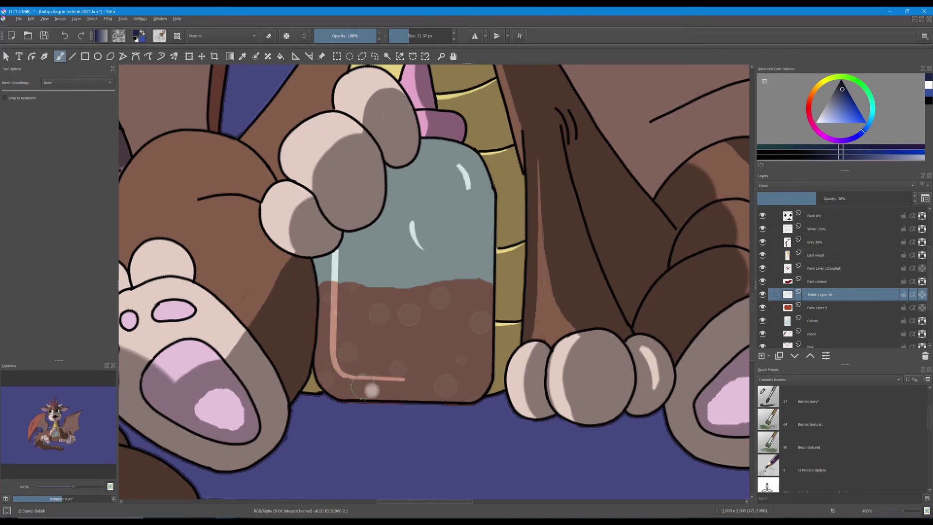